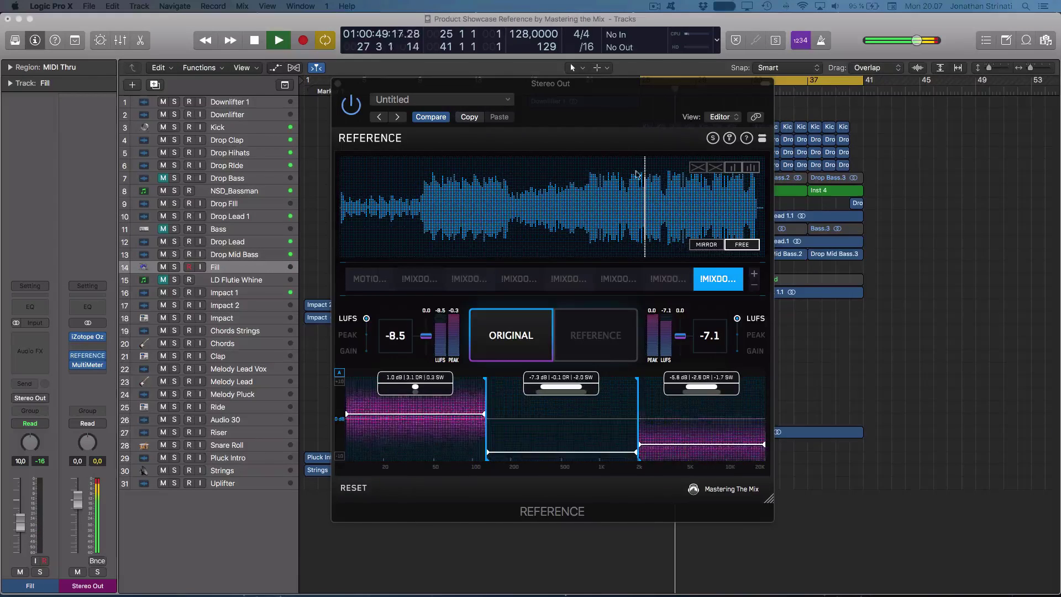
Select each of the first five loaded reference tracks in turn, and view the file browser for adding another without loading one
{"action": "left_click_drag", "start_coordinate": [586, 83], "coordinate": [575, 83]}
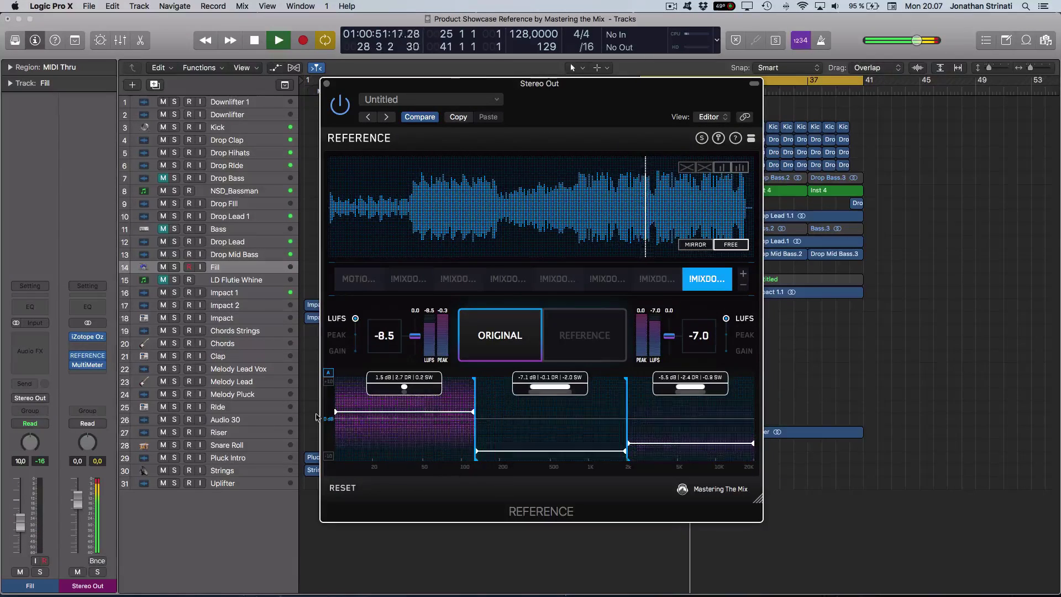
{"action": "left_click", "coordinate": [362, 281]}
{"action": "left_click", "coordinate": [412, 280]}
{"action": "left_click", "coordinate": [462, 280]}
{"action": "left_click", "coordinate": [510, 279]}
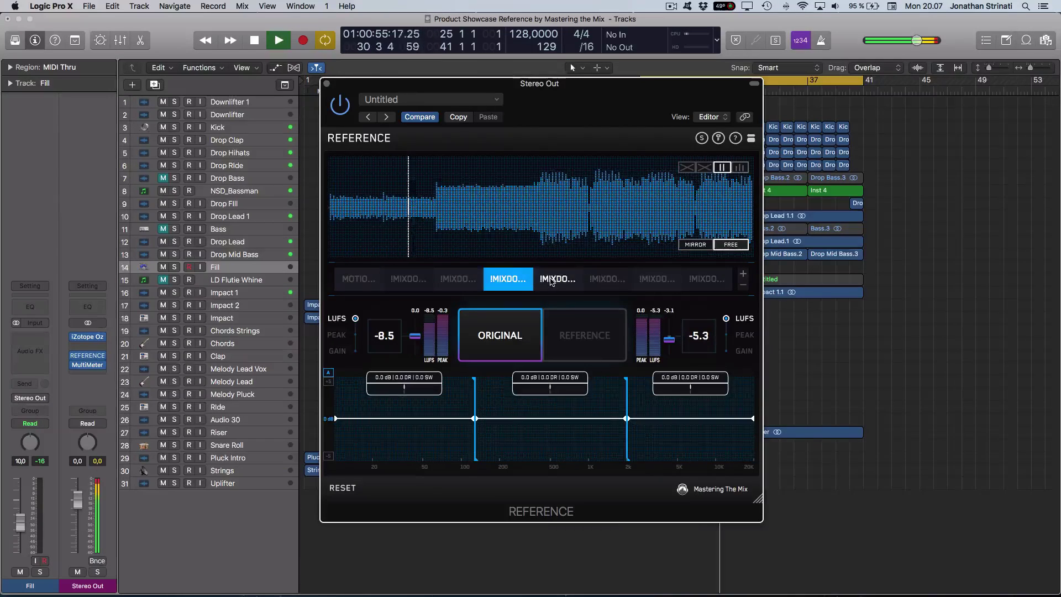
{"action": "left_click", "coordinate": [553, 281]}
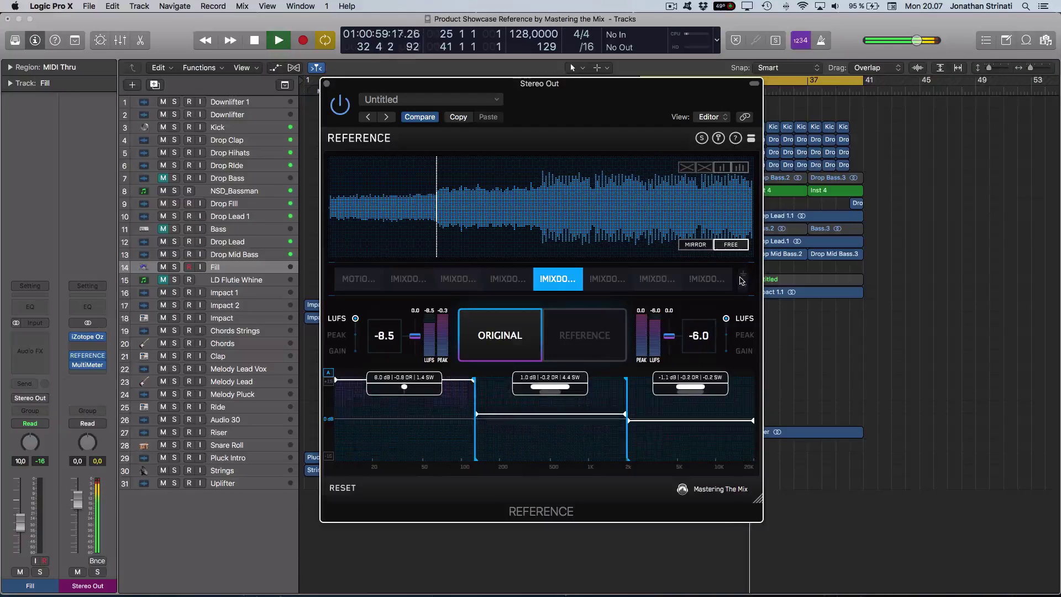
{"action": "left_click", "coordinate": [743, 277]}
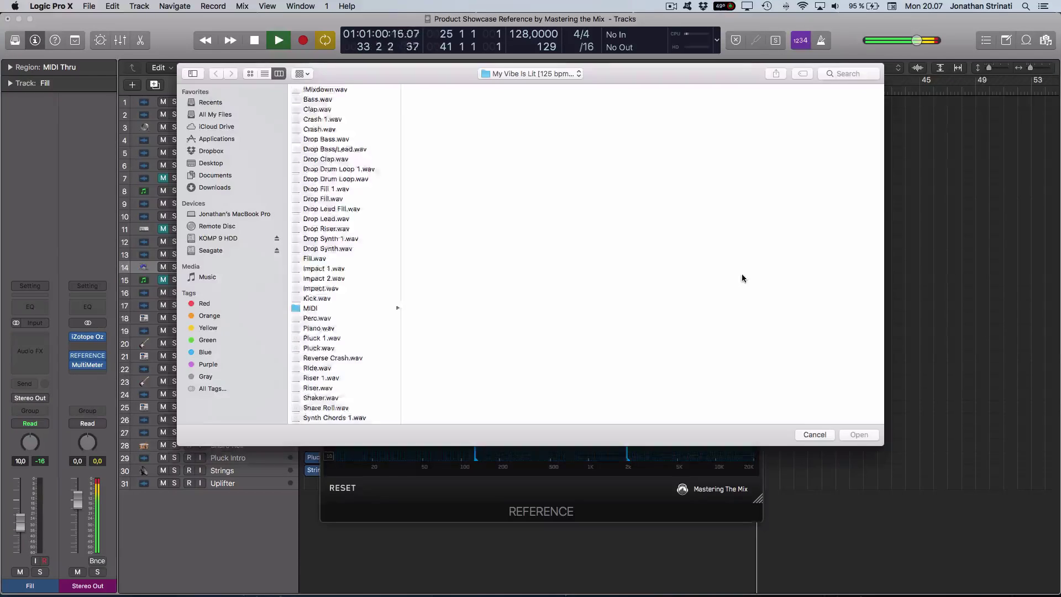
{"action": "left_click", "coordinate": [805, 435]}
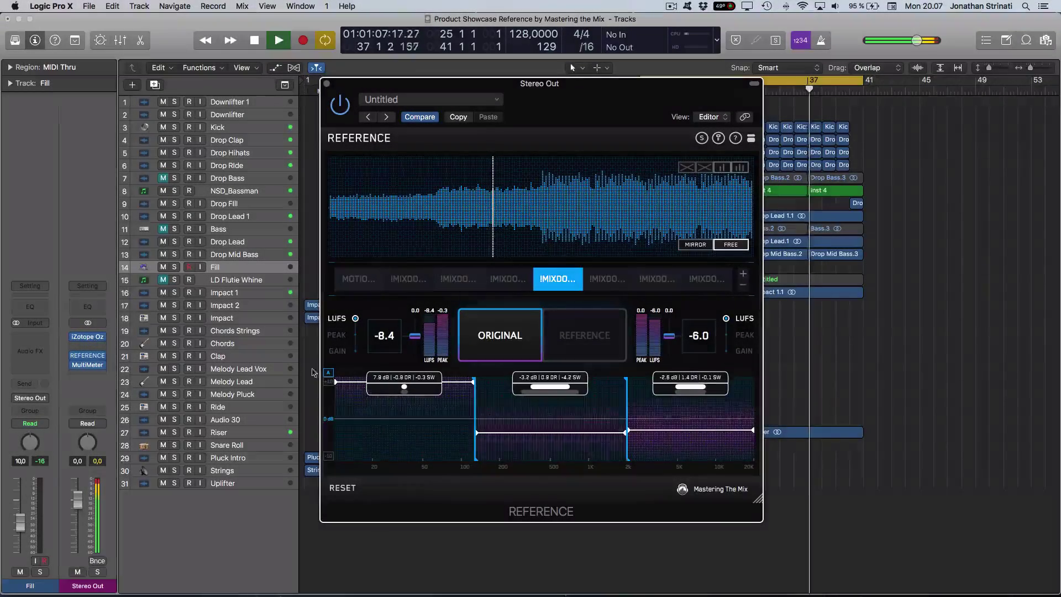
Compare the original mix with the fifth and sixth reference tracks by switching playback between original and reference
{"action": "mouse_move", "coordinate": [86, 338]}
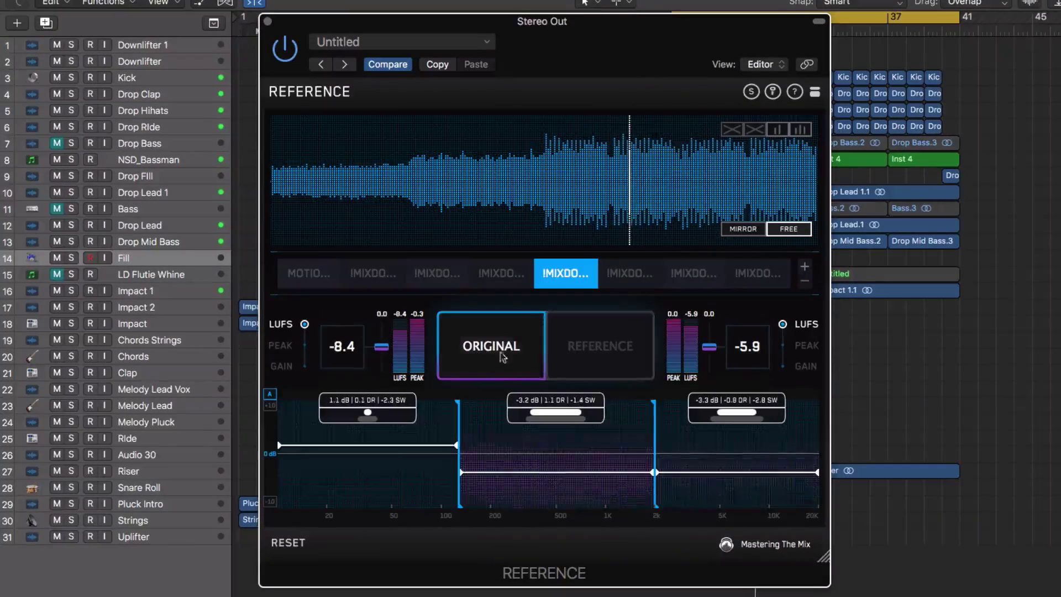
{"action": "left_click", "coordinate": [586, 345]}
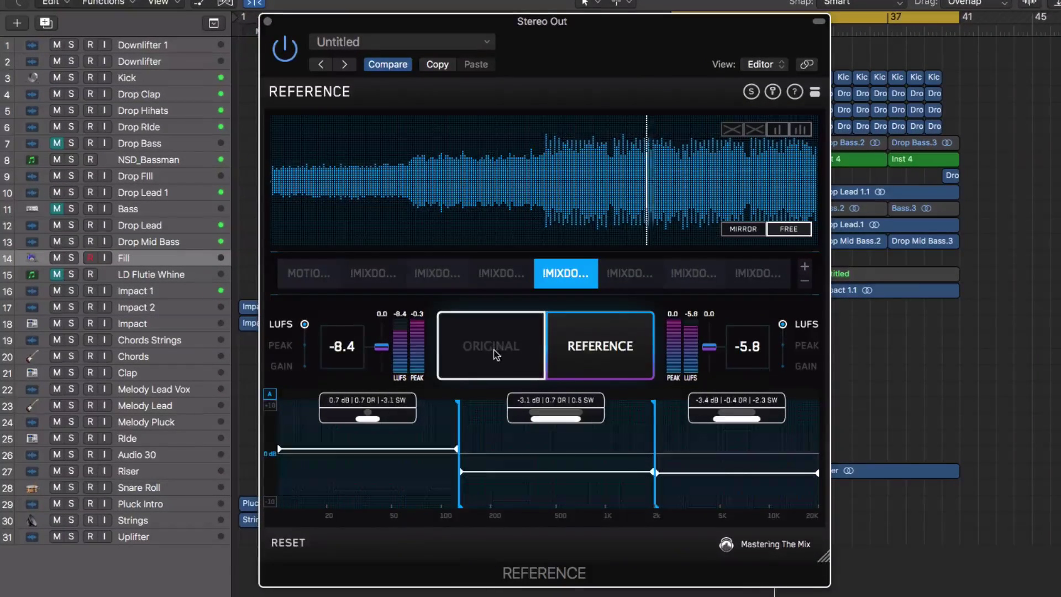
{"action": "left_click", "coordinate": [630, 273]}
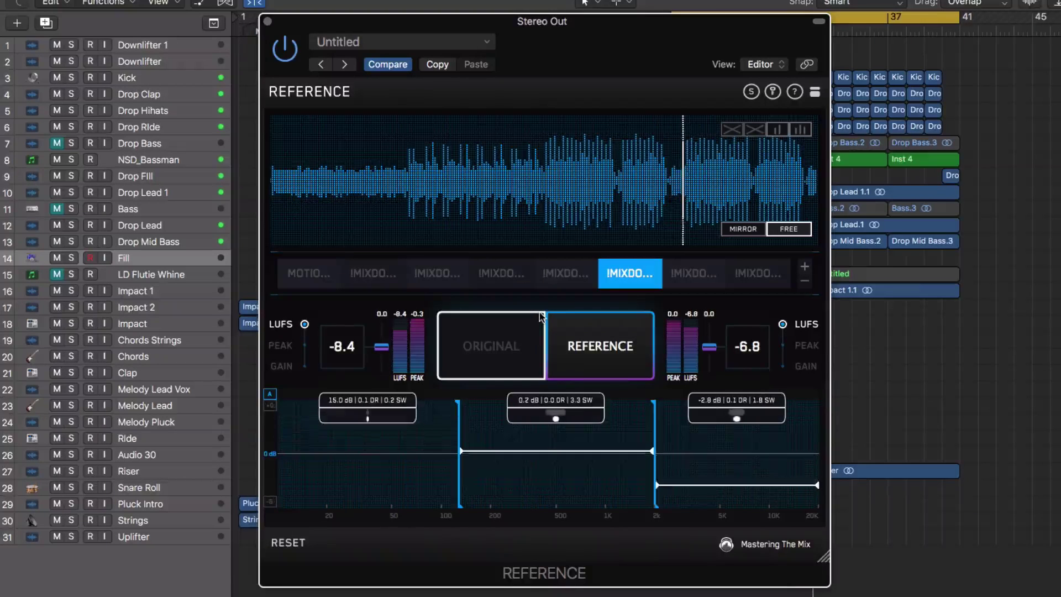
{"action": "left_click", "coordinate": [466, 370]}
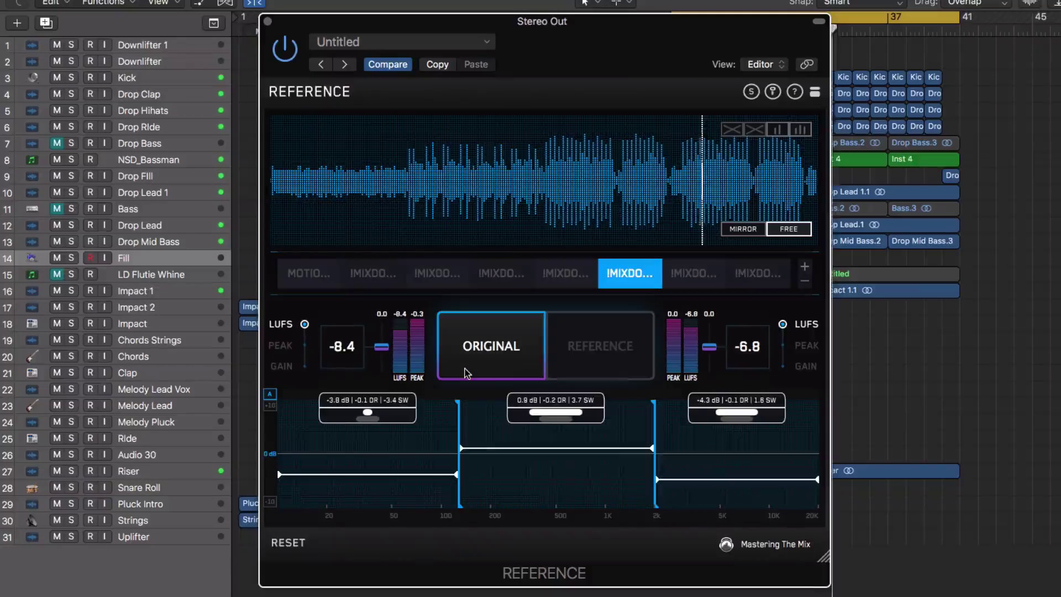
{"action": "left_click", "coordinate": [584, 354]}
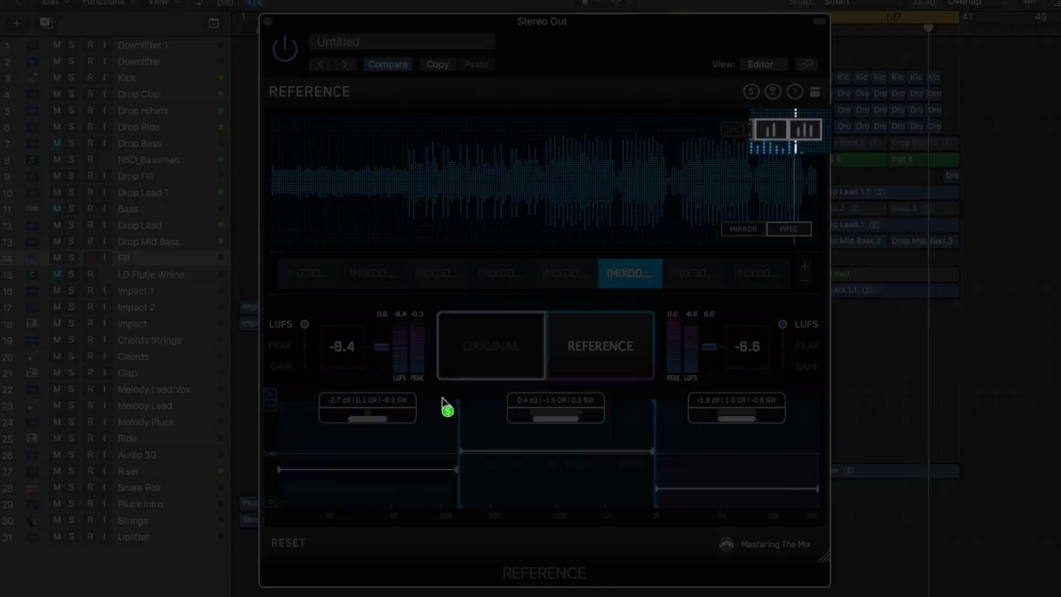
{"action": "left_click", "coordinate": [512, 351]}
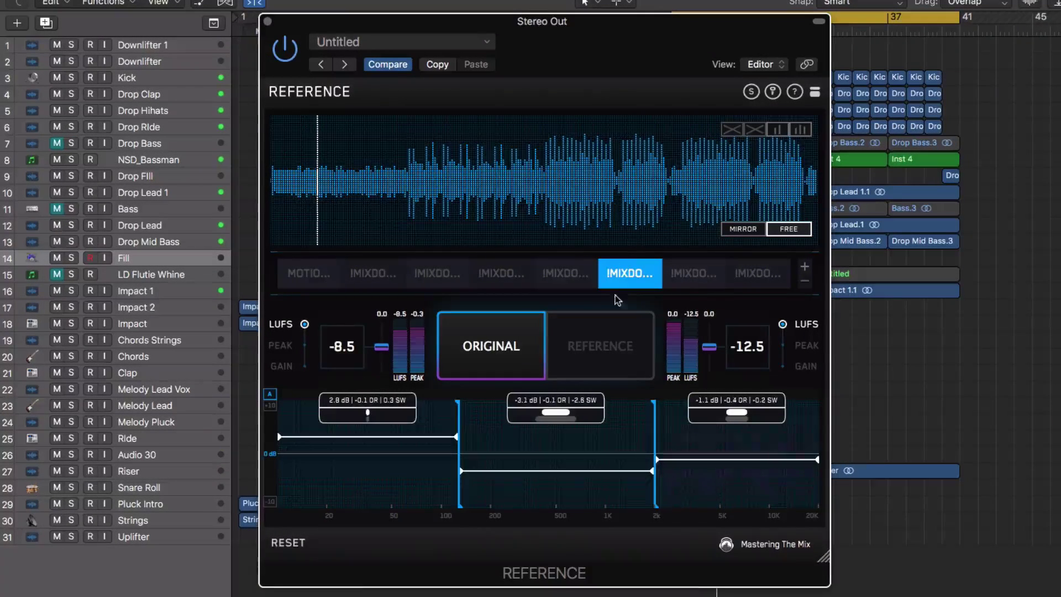
Jump to quieter and louder sections of the sixth reference track's waveform and turn on level matching
{"action": "left_click", "coordinate": [715, 176]}
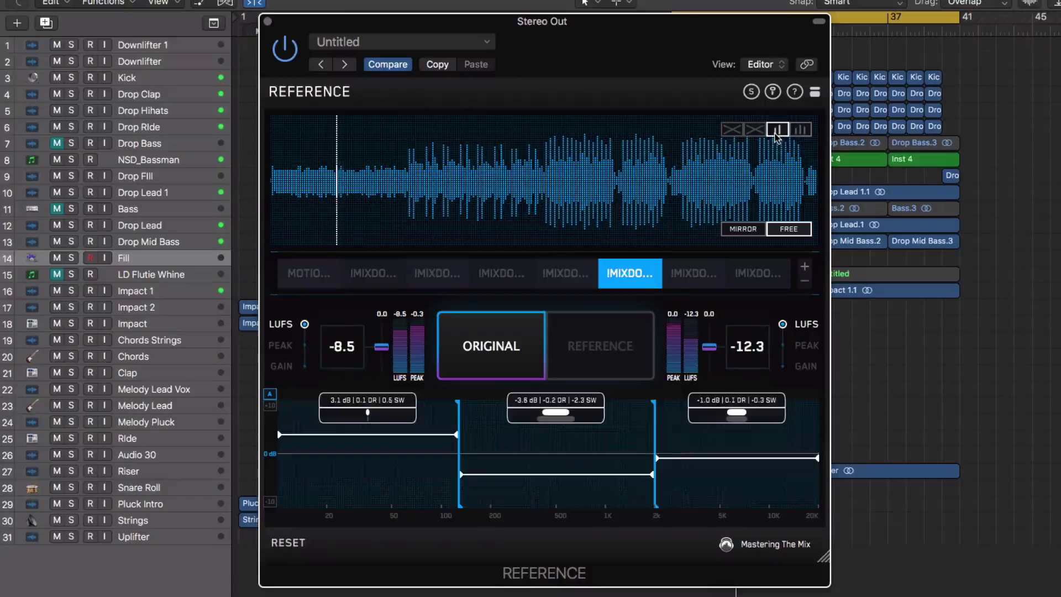
{"action": "left_click", "coordinate": [446, 222]}
{"action": "left_click", "coordinate": [578, 199]}
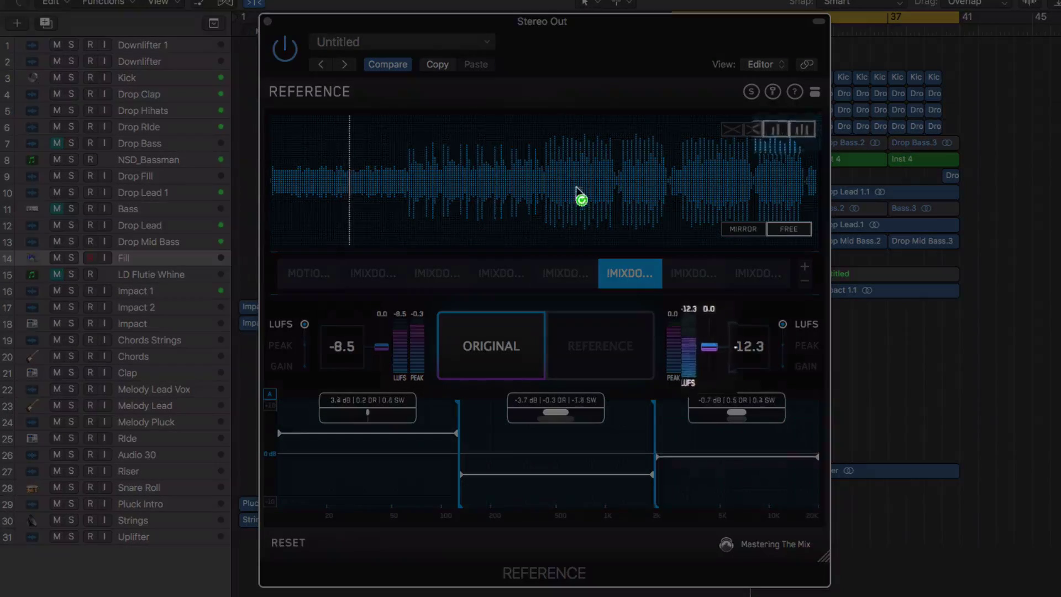
{"action": "left_click", "coordinate": [722, 163]}
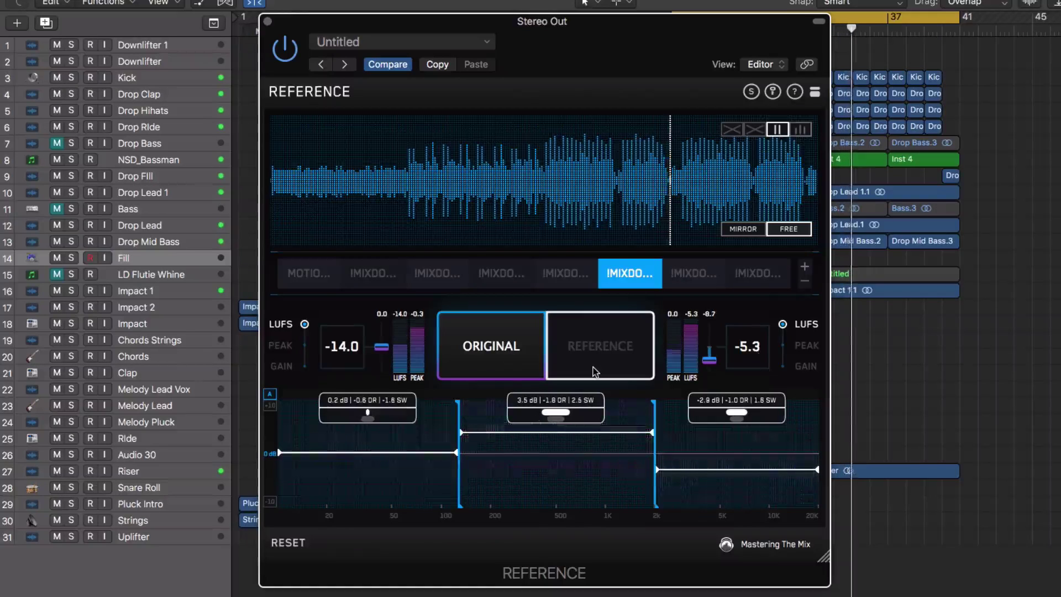
Switch playback between the original and the level-matched sixth reference track, jumping to the reference's loud middle section
{"action": "left_click", "coordinate": [593, 369]}
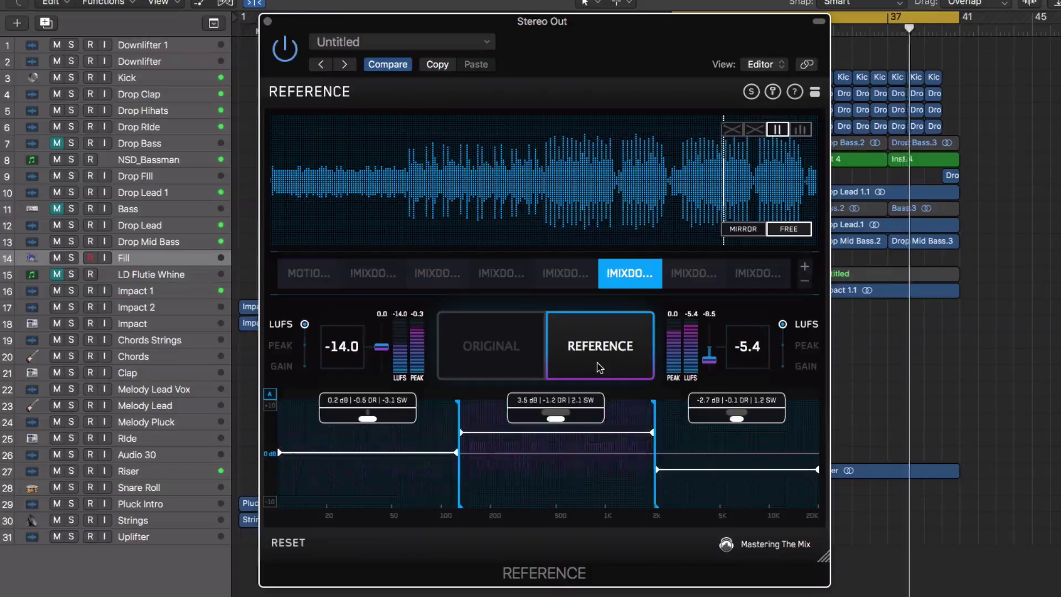
{"action": "left_click", "coordinate": [491, 353]}
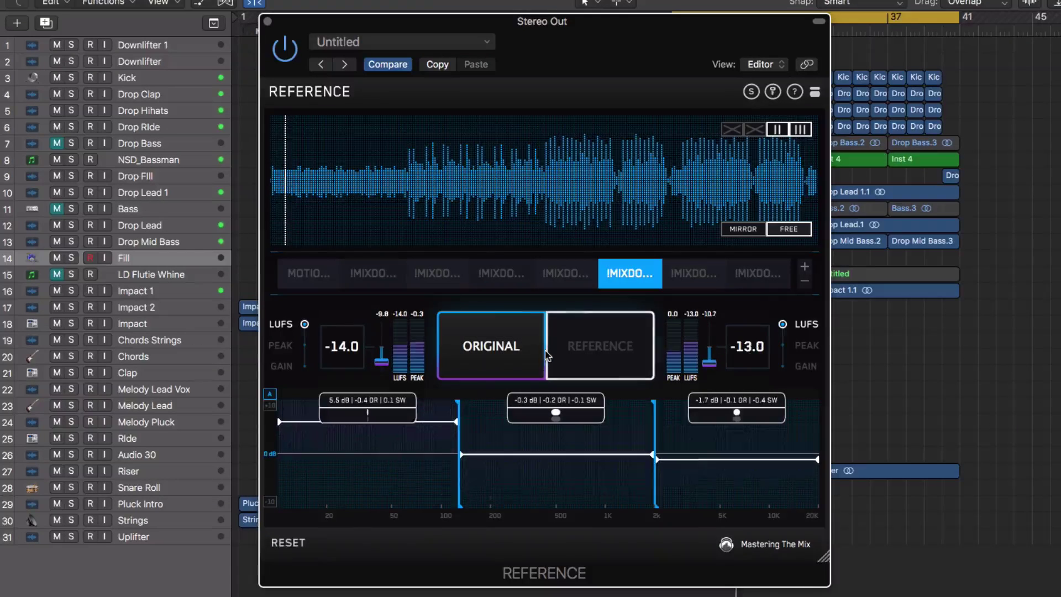
{"action": "left_click", "coordinate": [584, 347]}
{"action": "left_click", "coordinate": [586, 204]}
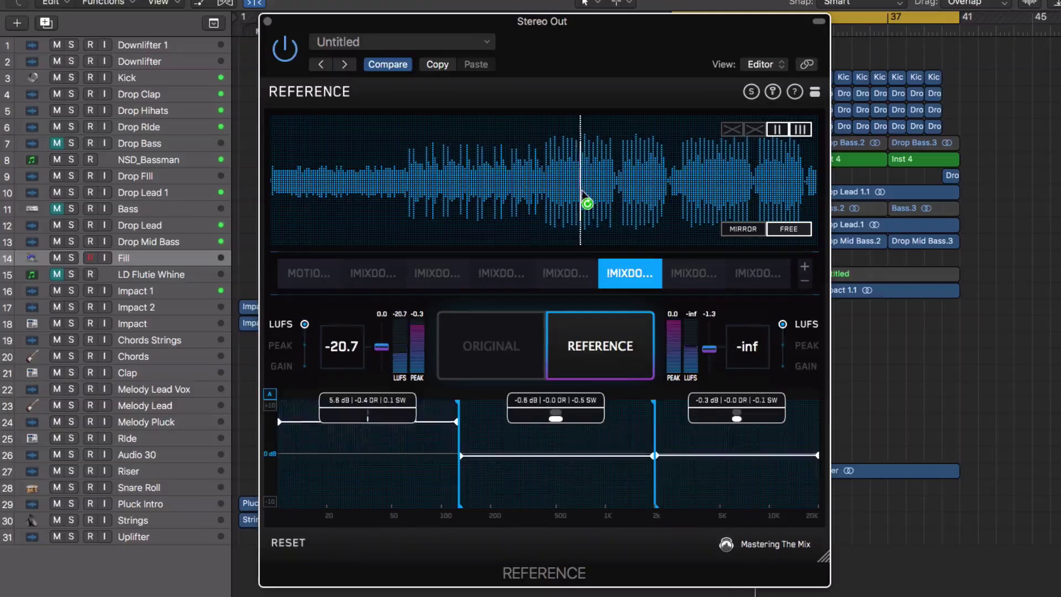
{"action": "left_click", "coordinate": [500, 348]}
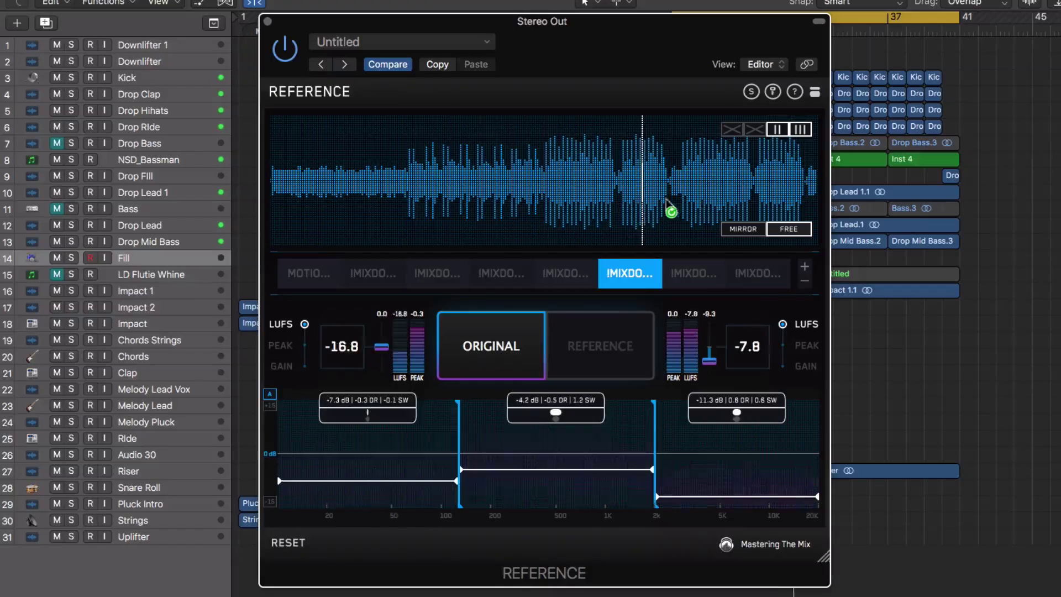
Select the fifth reference track and compare it with the original while level matching is on
{"action": "left_click", "coordinate": [566, 273]}
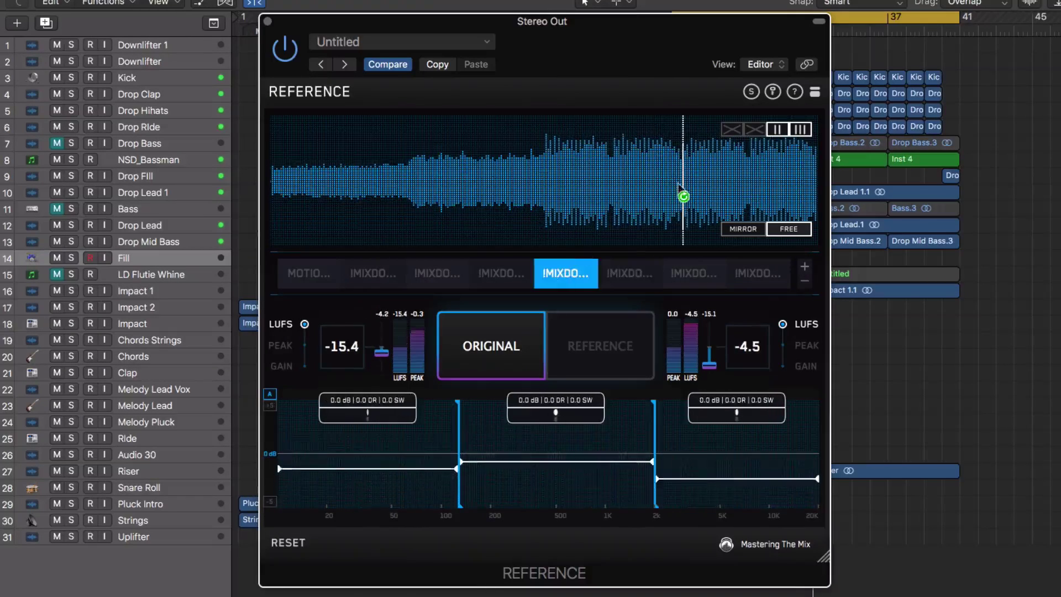
{"action": "left_click", "coordinate": [621, 329]}
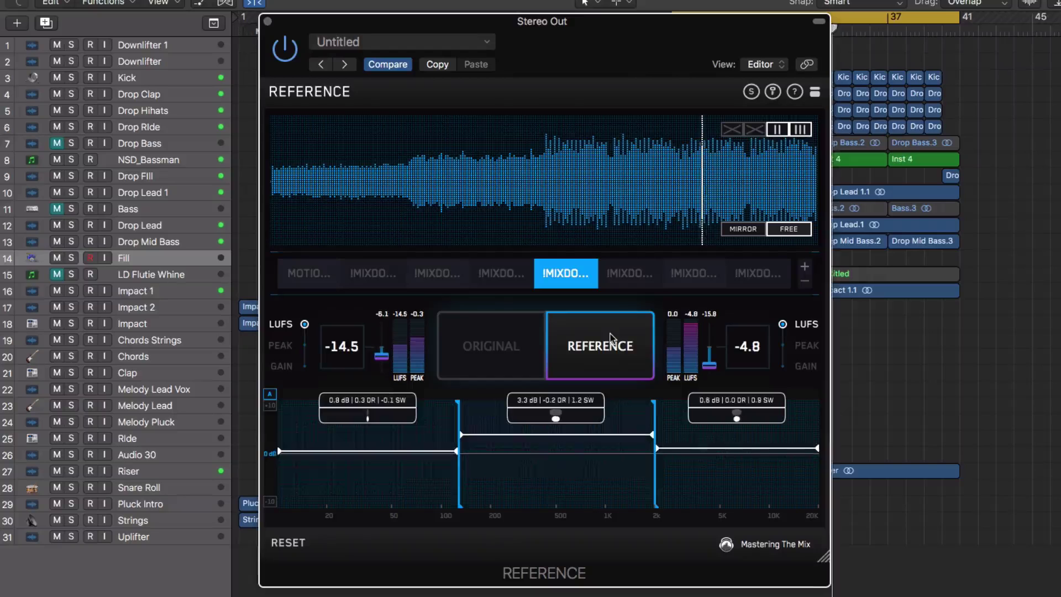
{"action": "left_click", "coordinate": [516, 349]}
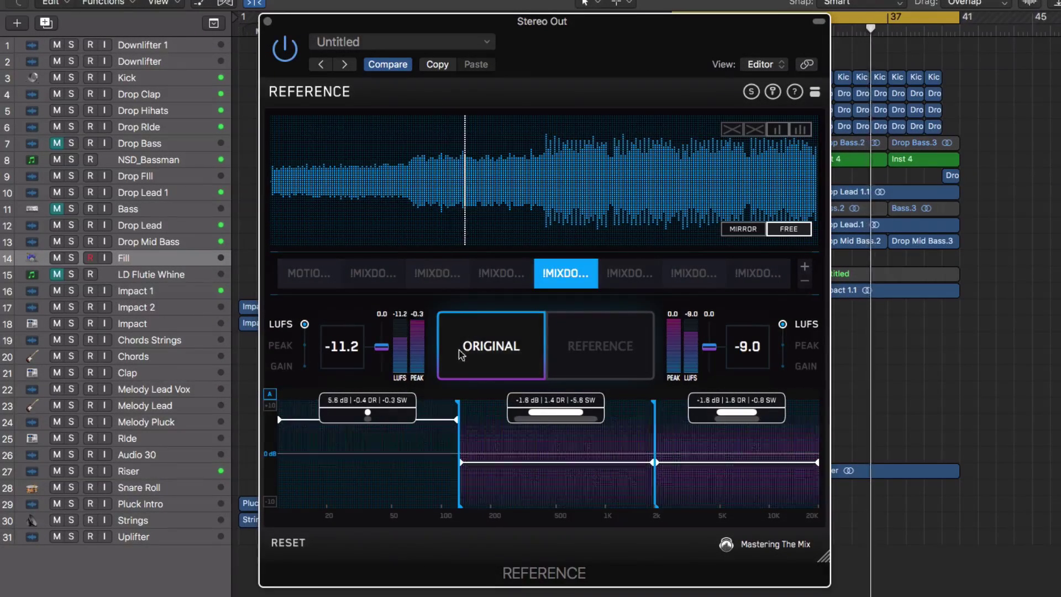
Switch to the reference track, jump to its loud section, and create and activate a short loop at the section's start
{"action": "left_click", "coordinate": [597, 348]}
{"action": "left_click", "coordinate": [562, 183]}
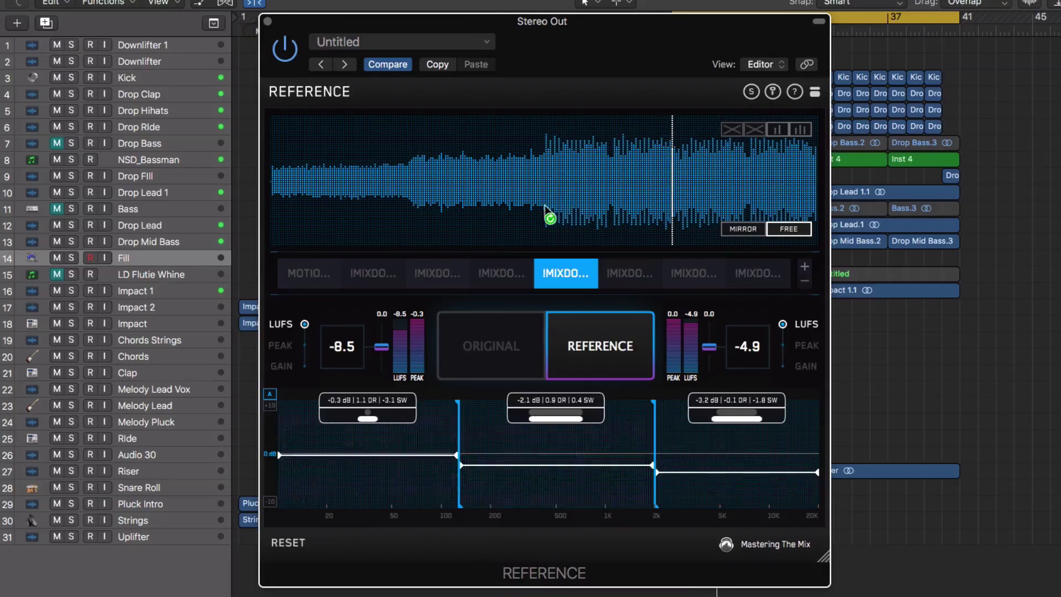
{"action": "left_click_drag", "start_coordinate": [552, 191], "coordinate": [581, 186]}
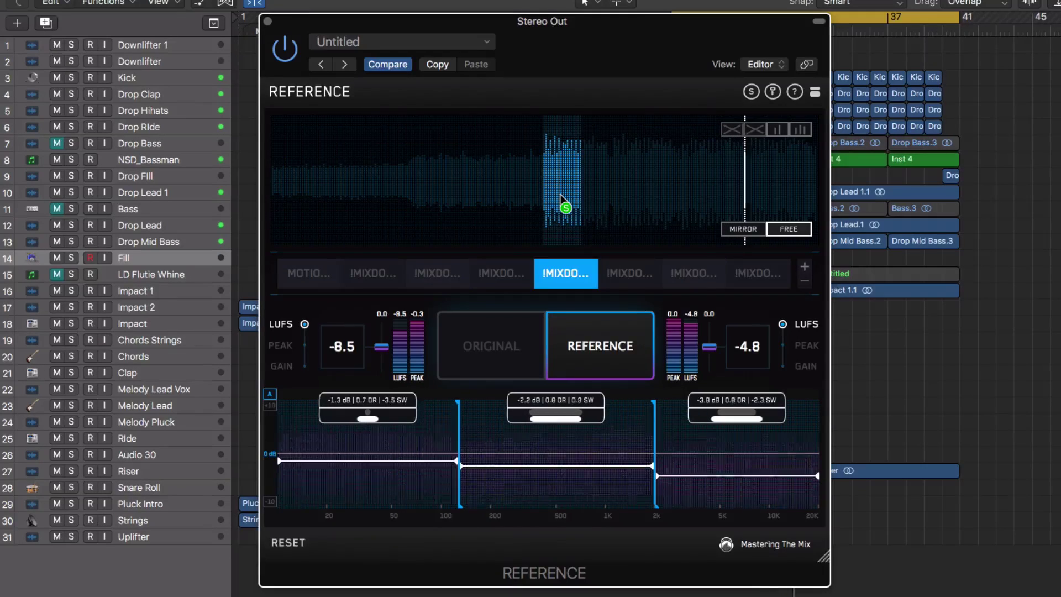
{"action": "left_click", "coordinate": [561, 198]}
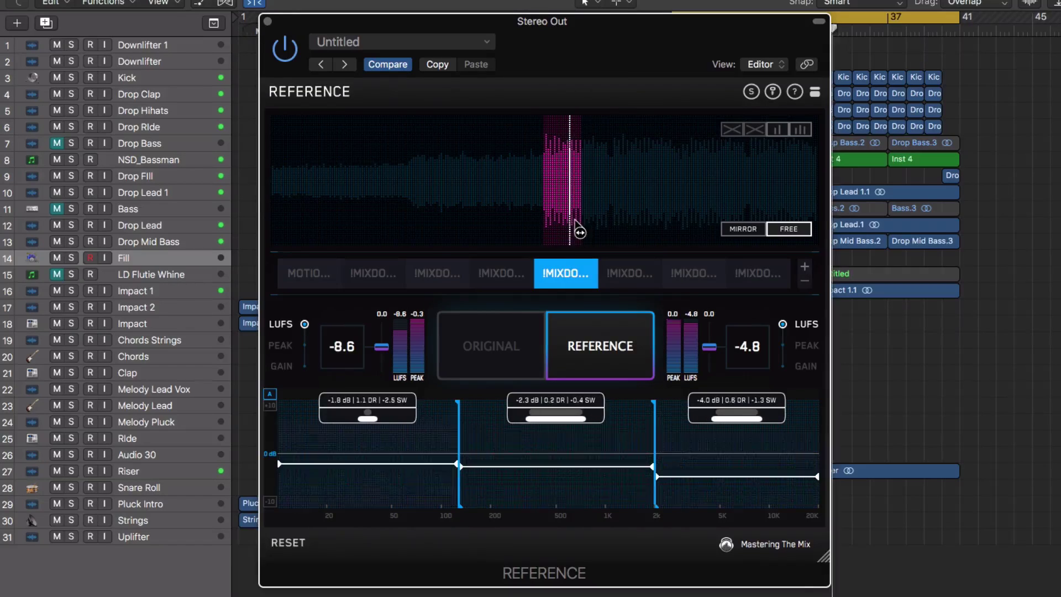
Compare the original with the looped reference, and audition the different loop regions along the reference waveform
{"action": "left_click", "coordinate": [490, 346]}
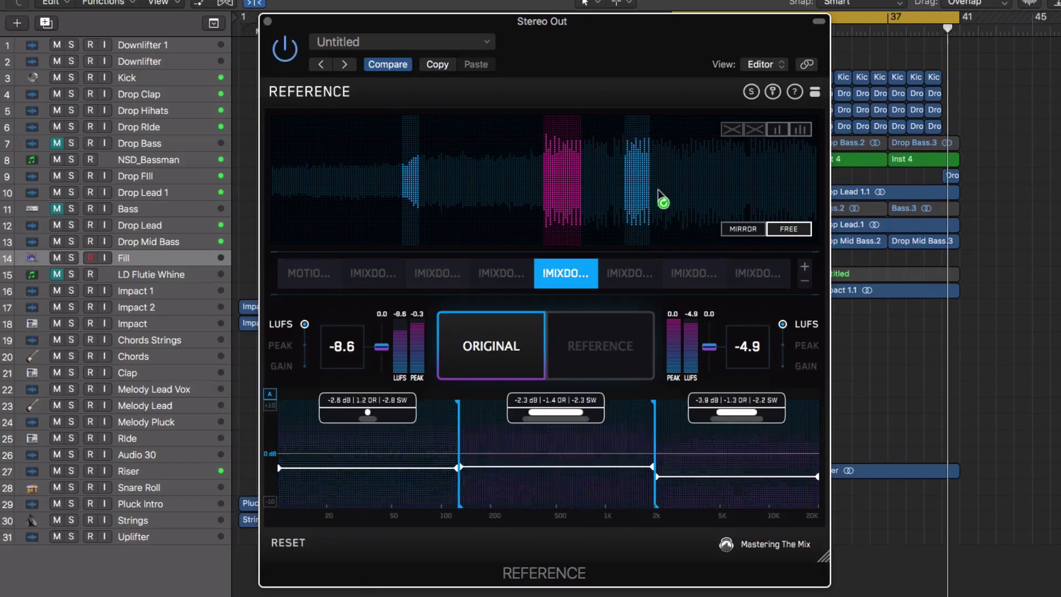
{"action": "left_click", "coordinate": [610, 339]}
{"action": "left_click", "coordinate": [637, 196]}
{"action": "left_click", "coordinate": [781, 178]}
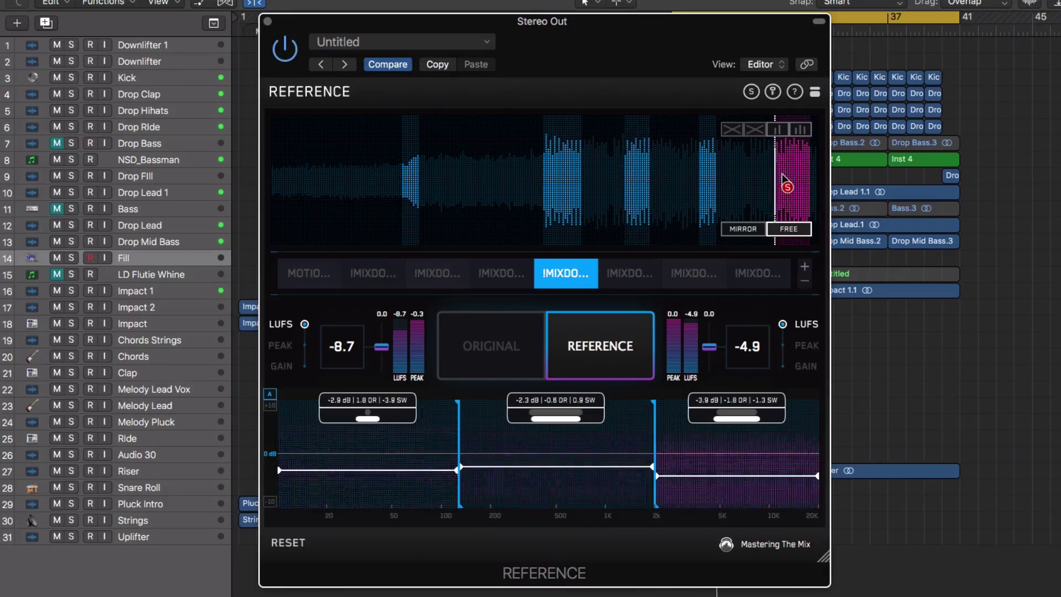
{"action": "left_click", "coordinate": [407, 193]}
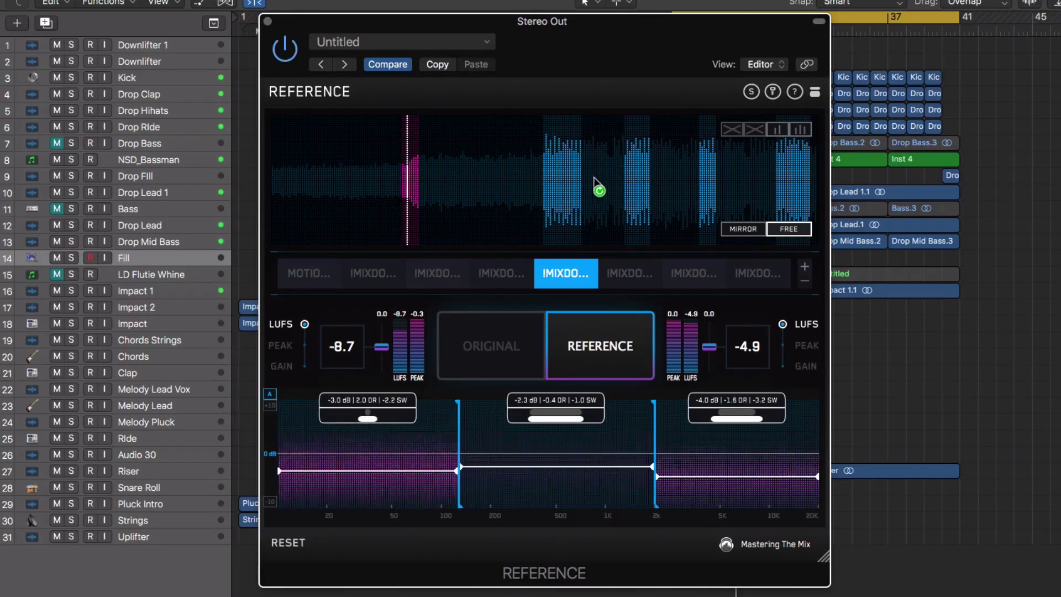
{"action": "left_click", "coordinate": [507, 190]}
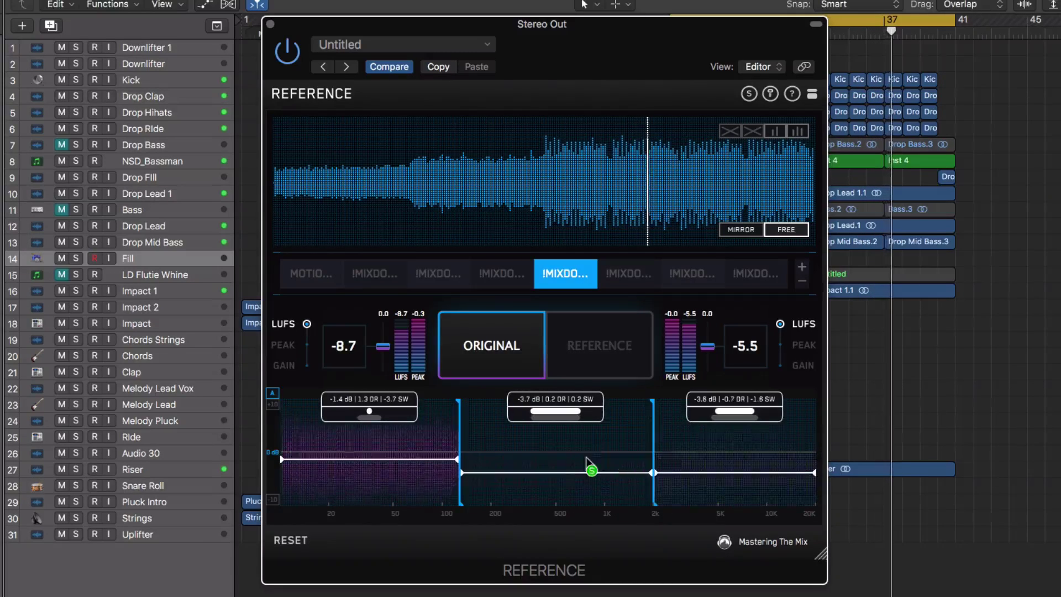
Solo the mid, high and low frequency bands in turn on the original, and solo the high band on the reference
{"action": "left_click", "coordinate": [567, 459]}
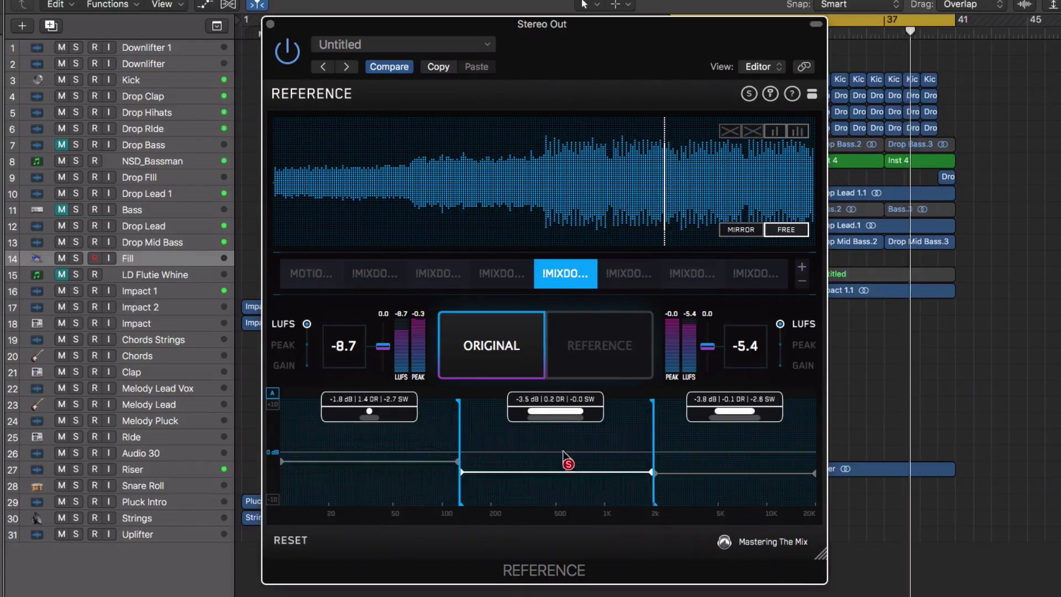
{"action": "left_click", "coordinate": [680, 449]}
{"action": "left_click", "coordinate": [382, 460]}
{"action": "left_click", "coordinate": [586, 355]}
{"action": "left_click", "coordinate": [683, 446]}
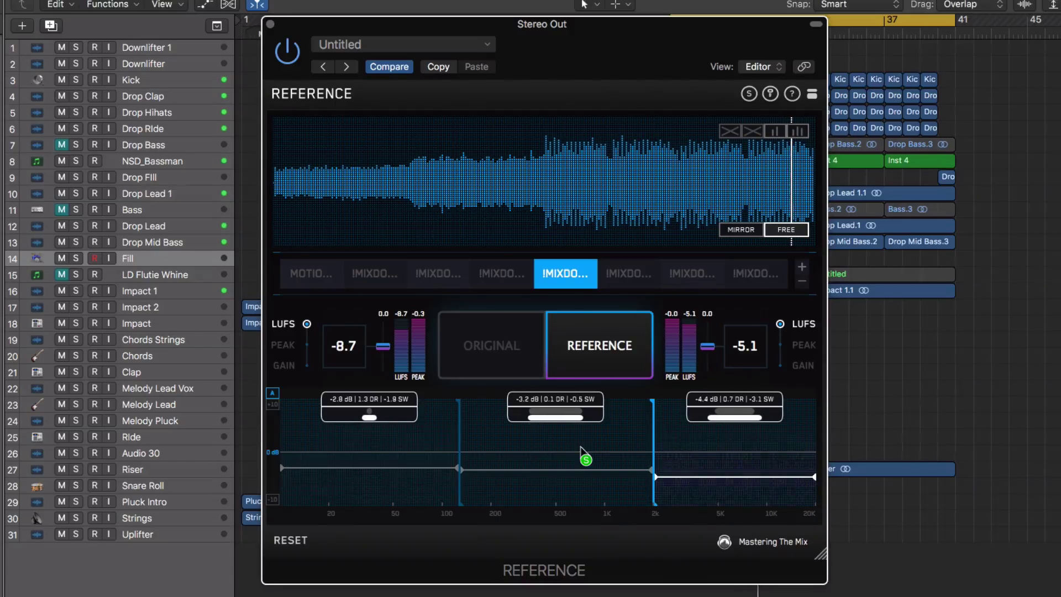
Add band splits just above 200 Hz and between 500 Hz and 1 kHz, and place the lowest split between 50 and 100 Hz
{"action": "left_click", "coordinate": [570, 457]}
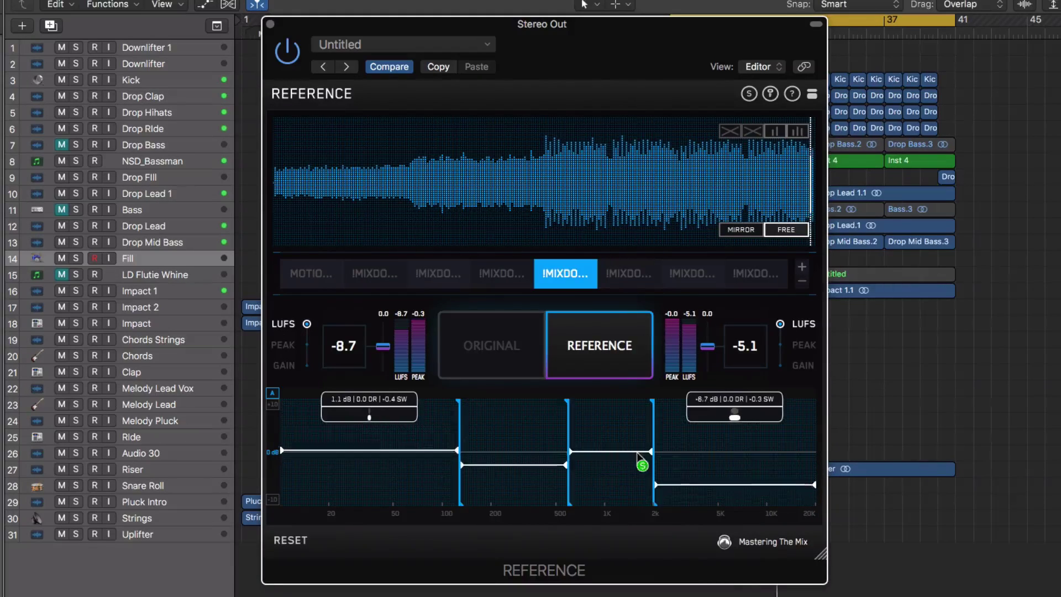
{"action": "left_click", "coordinate": [501, 458]}
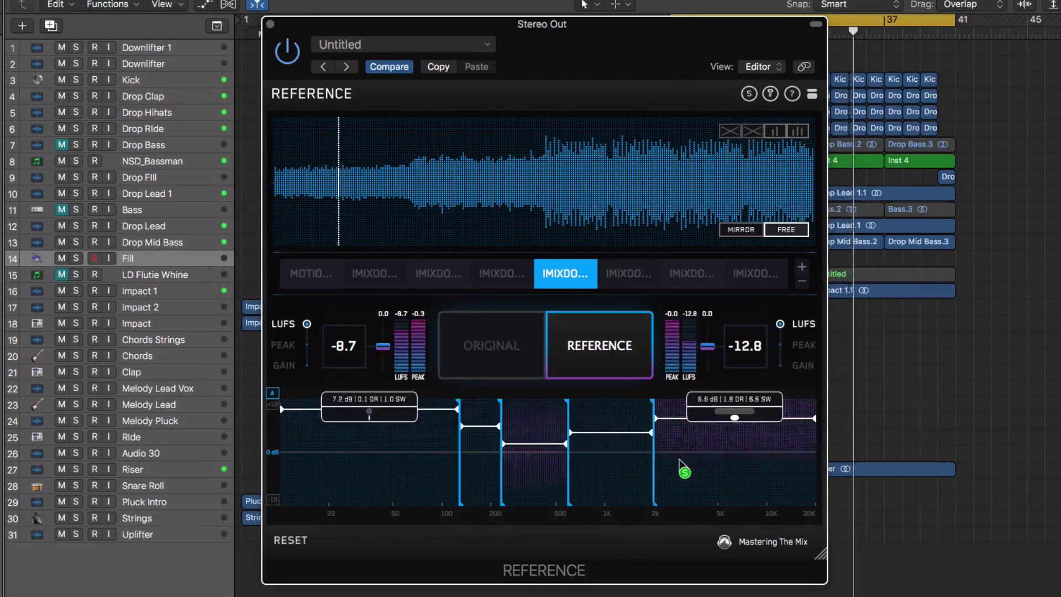
{"action": "key", "text": "space"}
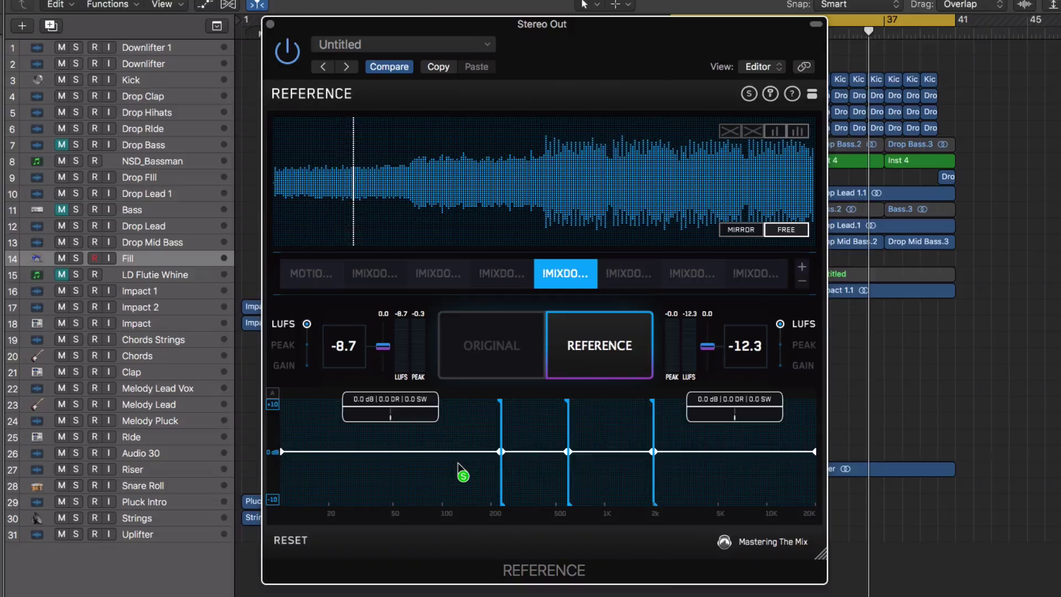
{"action": "key", "text": "space"}
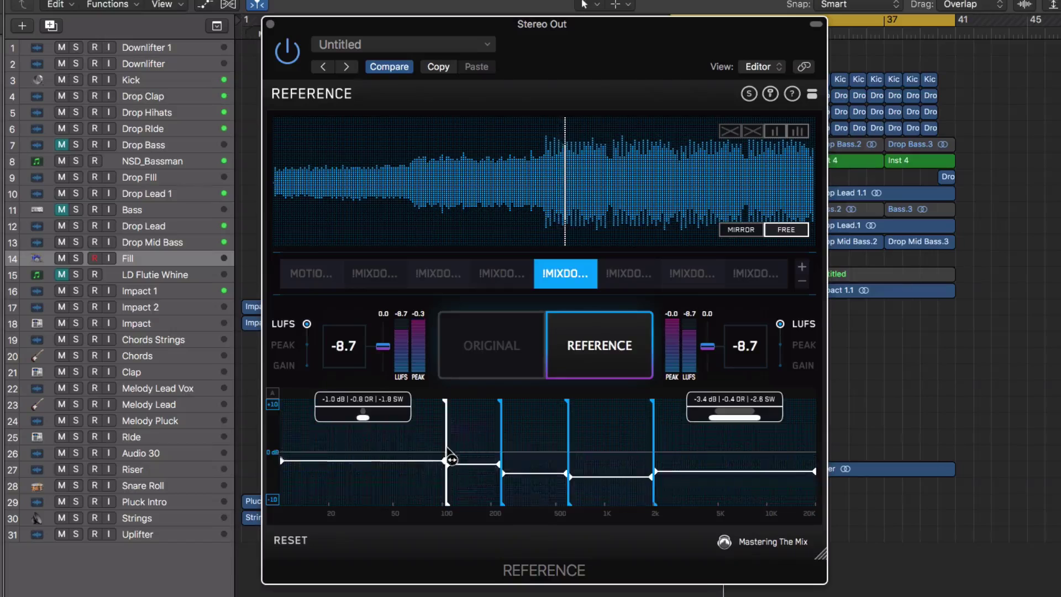
{"action": "left_click_drag", "start_coordinate": [446, 462], "coordinate": [419, 463]}
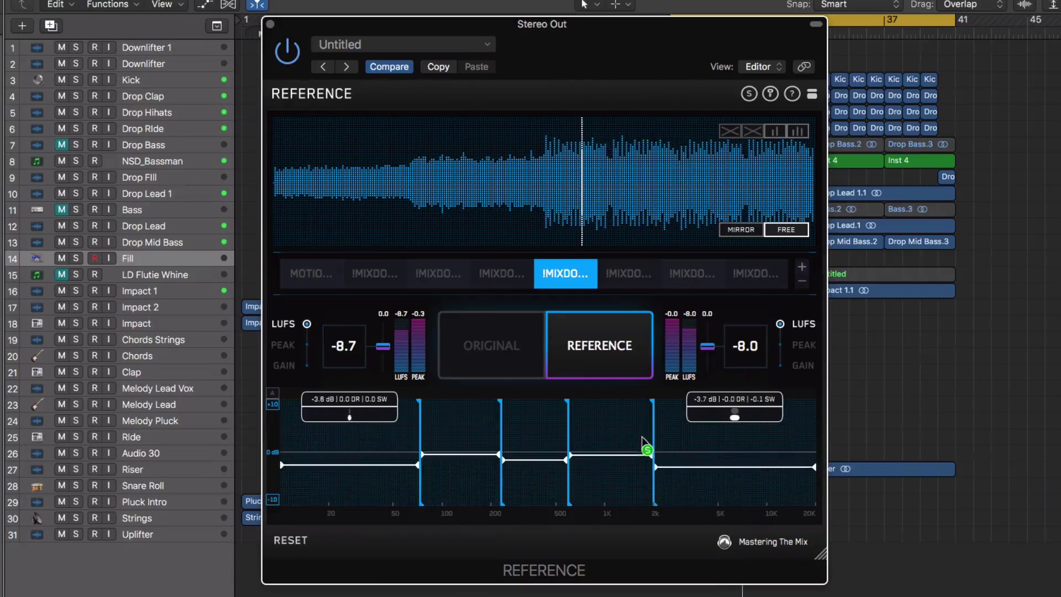
Raise the highest band split above 2 kHz and, with the original playing, create and activate a loop across the reference's loud section
{"action": "left_click_drag", "start_coordinate": [653, 443], "coordinate": [675, 443]}
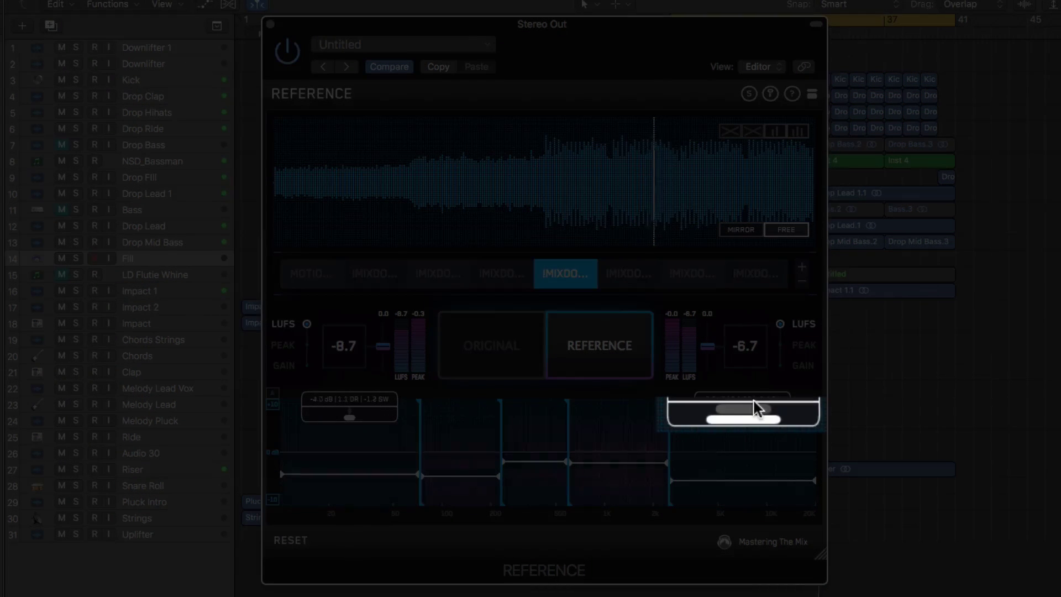
{"action": "left_click", "coordinate": [526, 355]}
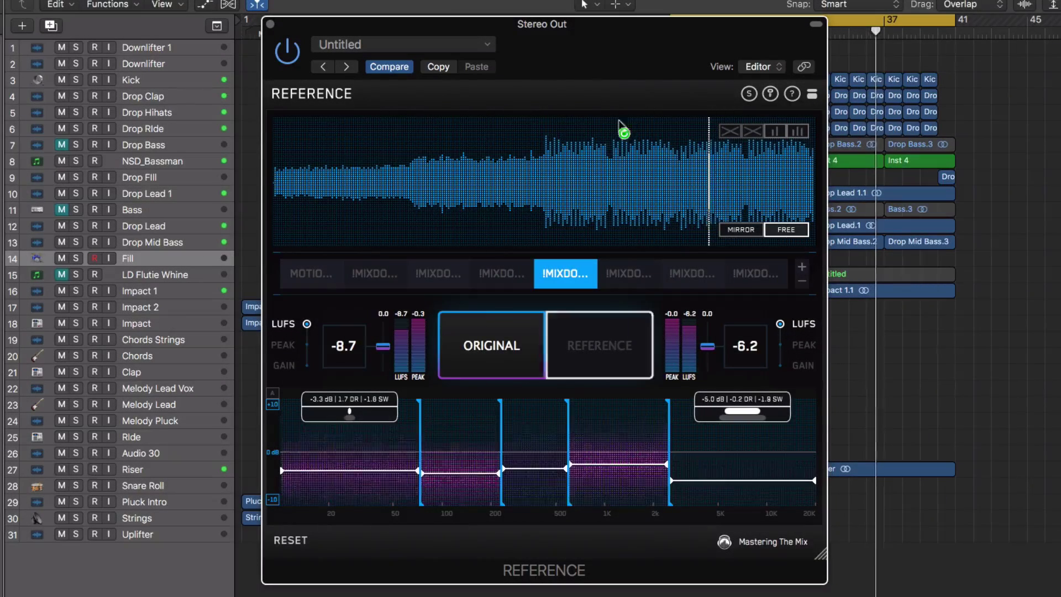
{"action": "left_click_drag", "start_coordinate": [555, 199], "coordinate": [710, 201]}
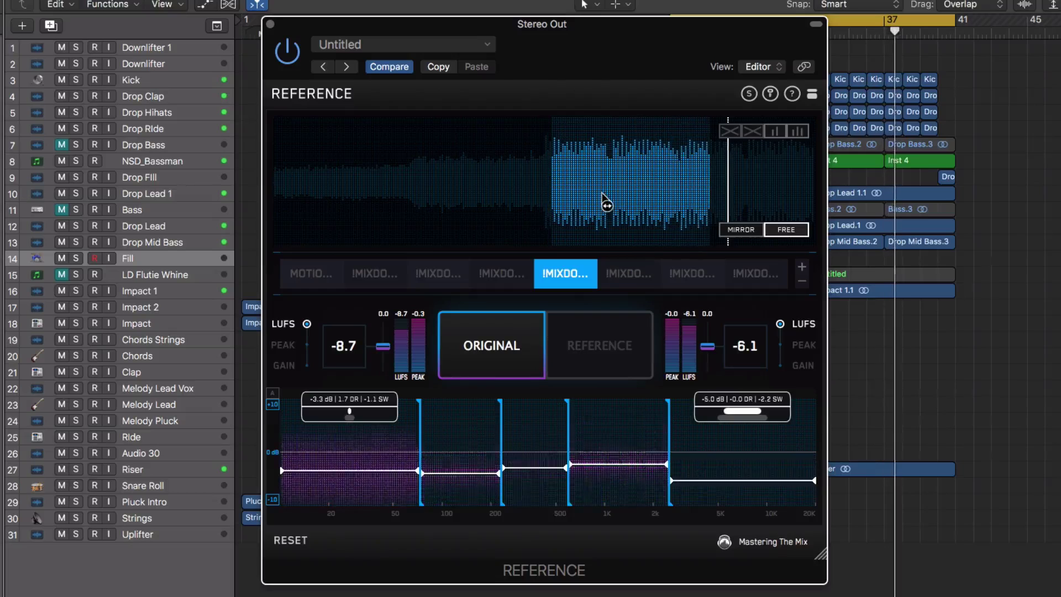
{"action": "left_click", "coordinate": [580, 194]}
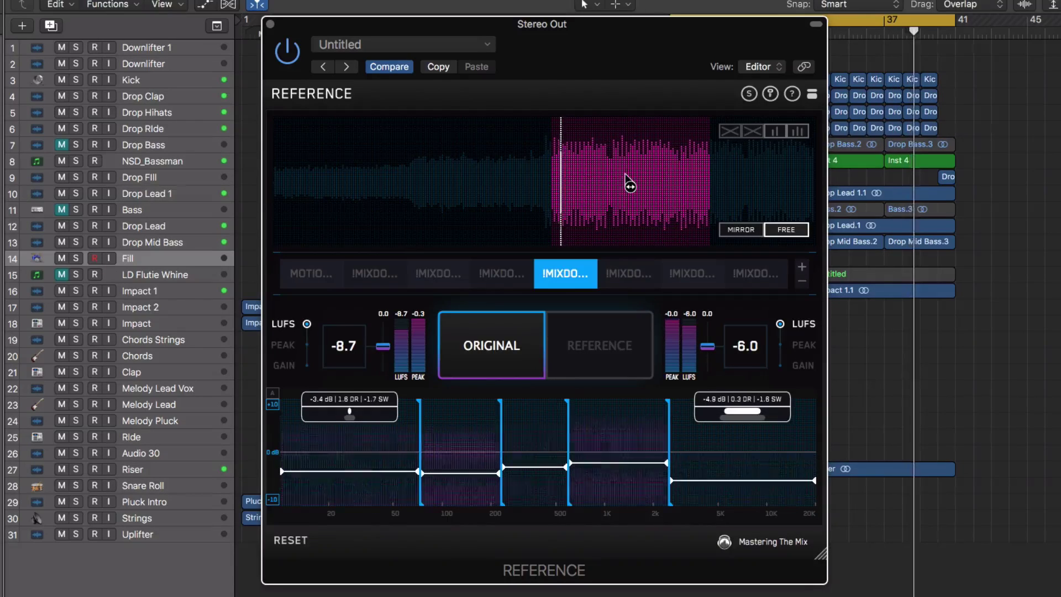
Bring the plug-in window back into view and move the highest band split back to about 2 kHz
{"action": "key", "text": "super+w"}
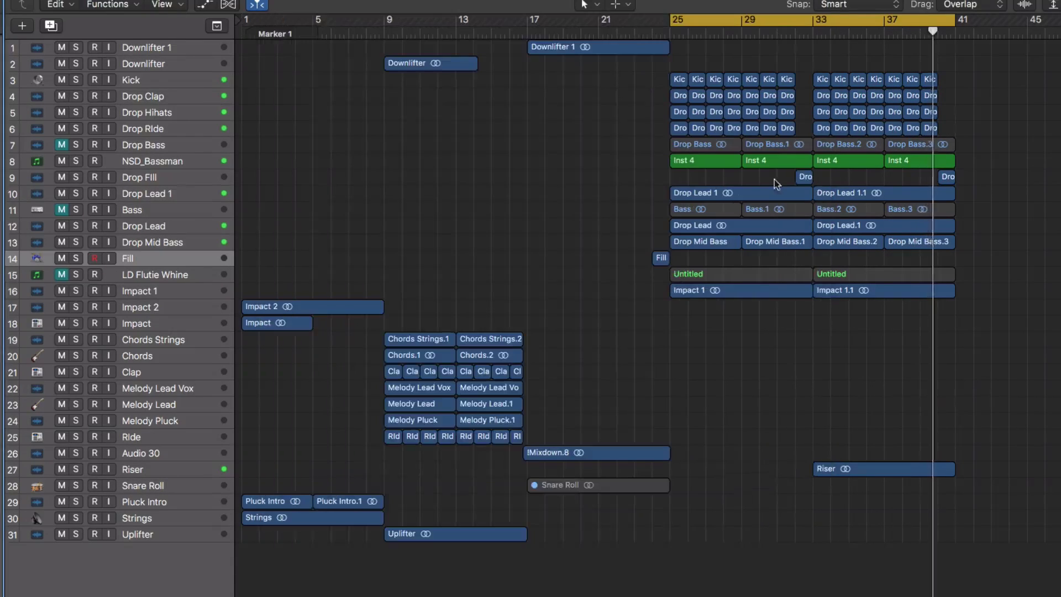
{"action": "key", "text": "v"}
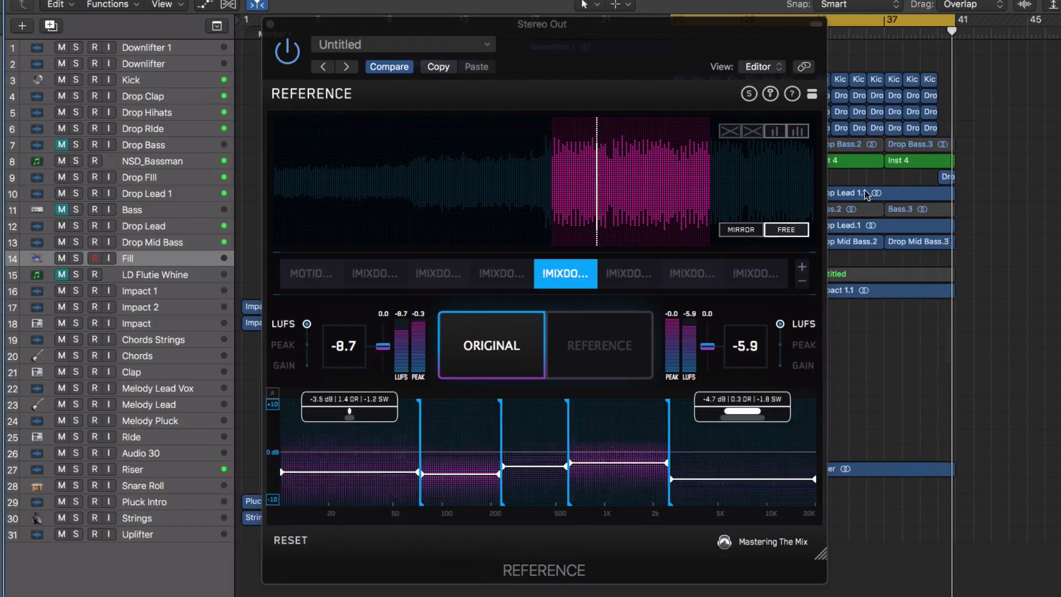
{"action": "key", "text": "v"}
{"action": "key", "text": "v"}
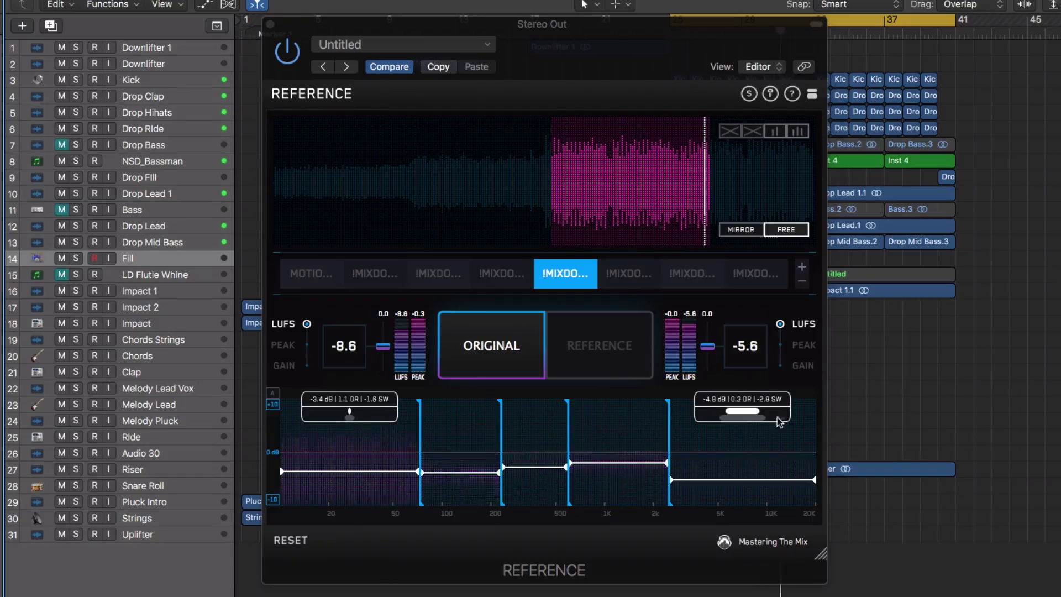
{"action": "left_click_drag", "start_coordinate": [669, 434], "coordinate": [654, 432]}
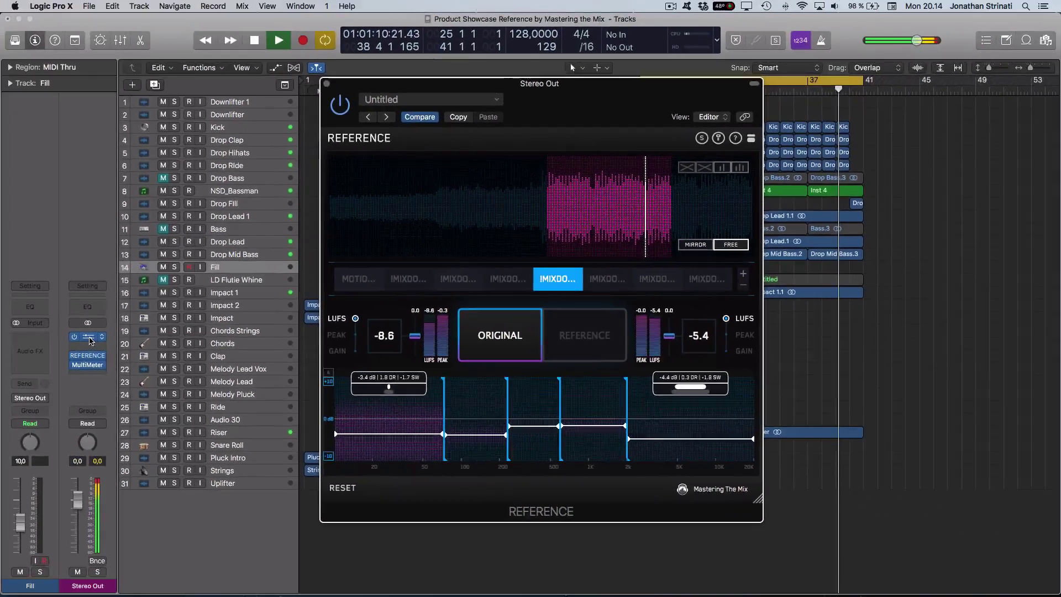
Open the iZotope Ozone 7 plug-in on the Stereo Out channel and add an Imager module to its chain
{"action": "left_click", "coordinate": [88, 337]}
{"action": "left_click", "coordinate": [194, 445]}
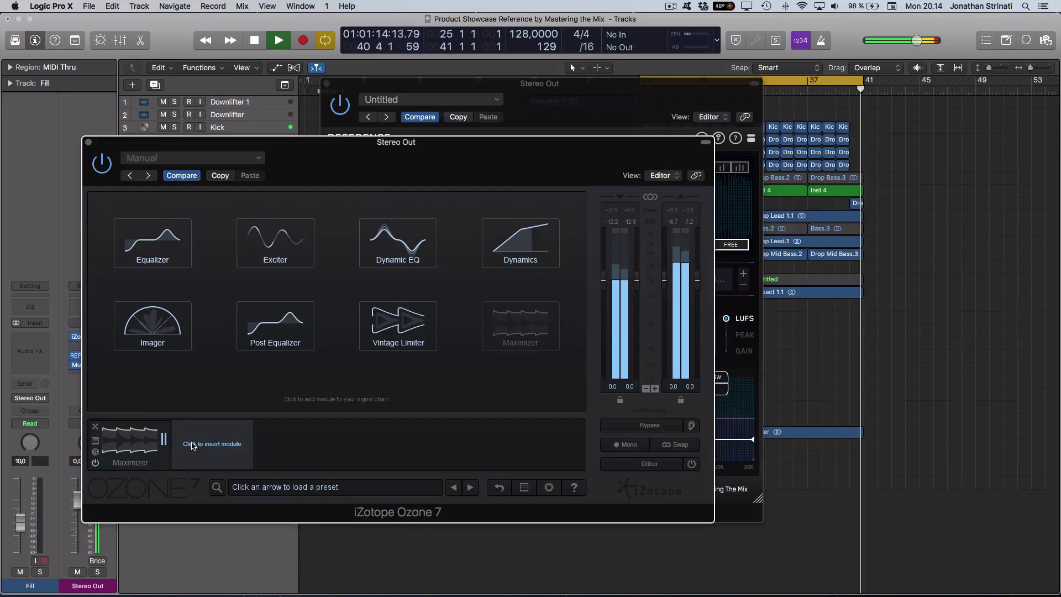
{"action": "left_click", "coordinate": [145, 335]}
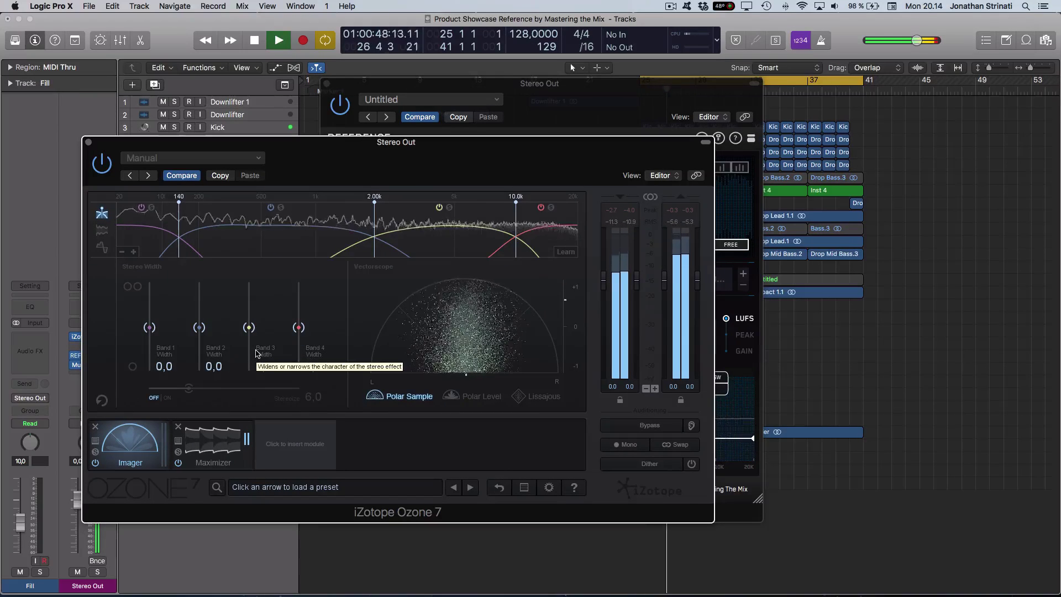
Rearrange the Ozone 7 and REFERENCE windows so that both can be seen during playback
{"action": "left_click_drag", "start_coordinate": [420, 142], "coordinate": [675, 175]}
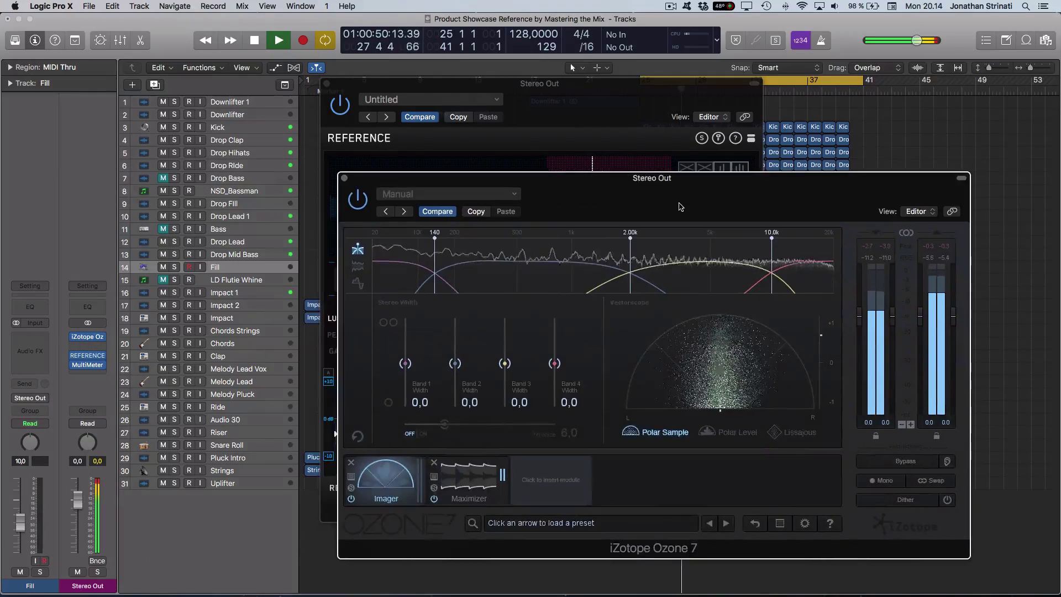
{"action": "left_click", "coordinate": [587, 109]}
{"action": "left_click_drag", "start_coordinate": [587, 110], "coordinate": [366, 86]}
{"action": "left_click", "coordinate": [747, 209]}
In the Imager, set the Band 4 width to 59.5, the top crossover to 6.76k and the Band 3 width to 40.5
{"action": "left_click_drag", "start_coordinate": [554, 364], "coordinate": [554, 338]}
{"action": "left_click_drag", "start_coordinate": [771, 238], "coordinate": [737, 238]}
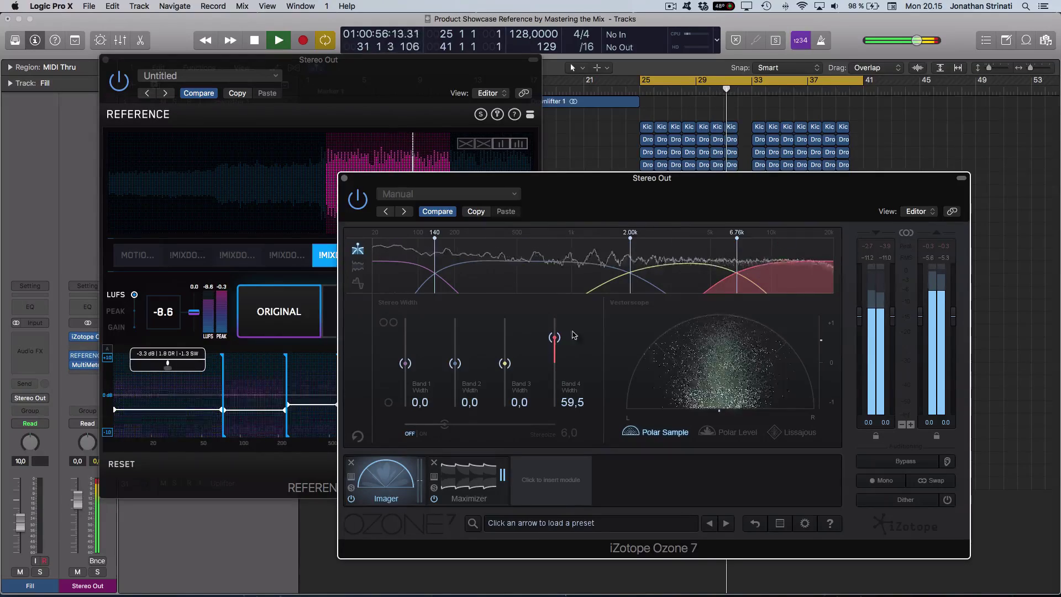
{"action": "left_click_drag", "start_coordinate": [508, 366], "coordinate": [507, 348]}
Uncover the REFERENCE window, reduce the Imager widths to 43.0 for Band 4 and 29.1 for Band 3, and bypass the Imager
{"action": "left_click_drag", "start_coordinate": [590, 217], "coordinate": [787, 190]}
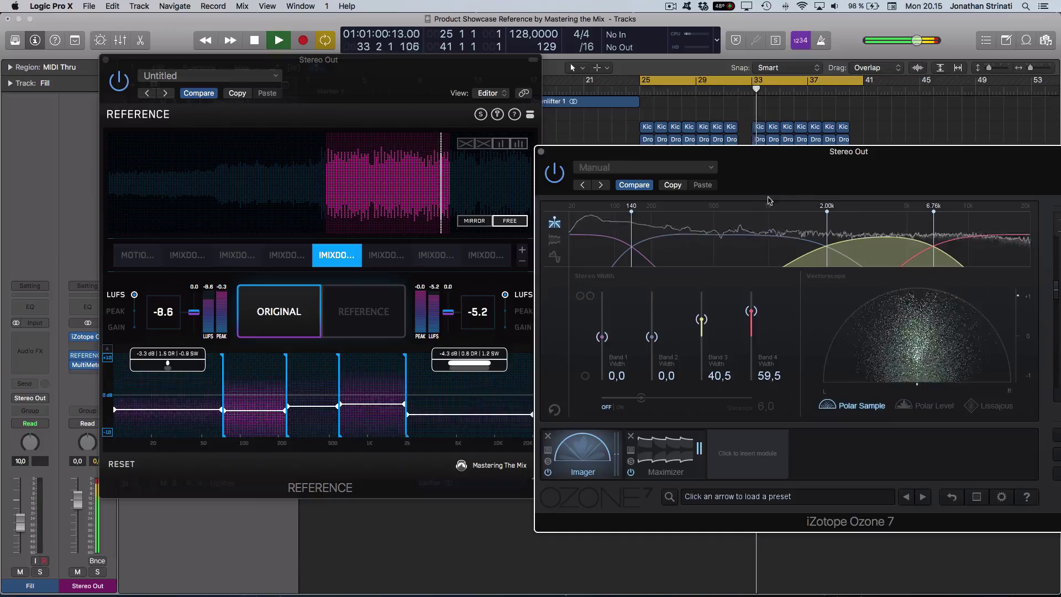
{"action": "left_click_drag", "start_coordinate": [750, 314], "coordinate": [700, 330]}
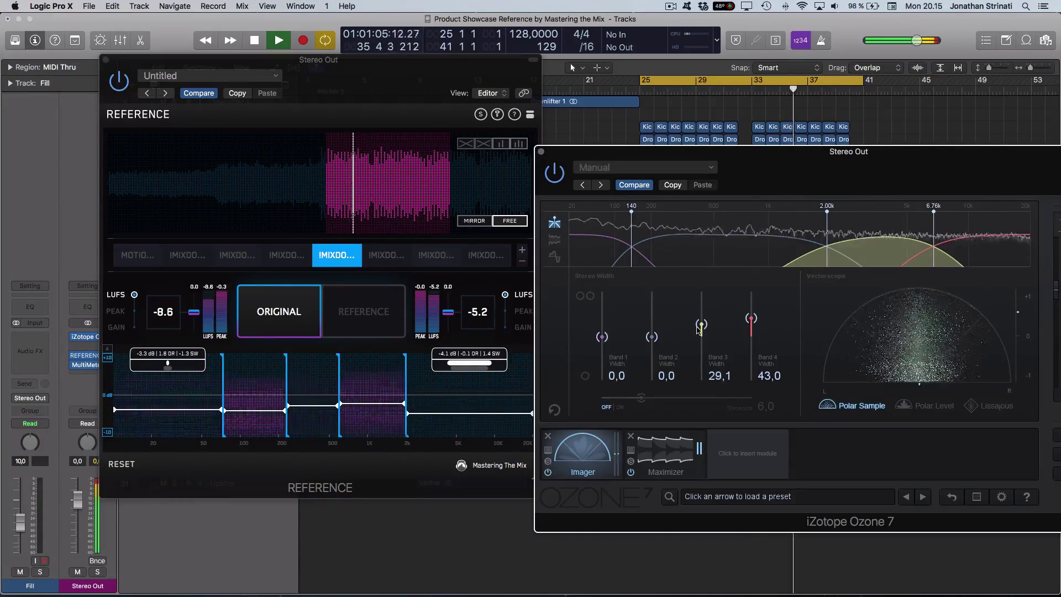
{"action": "left_click", "coordinate": [547, 472]}
Hide the plug-in windows, then solo the Drop Lead track and play it from the start of the cycle region
{"action": "key", "text": "v"}
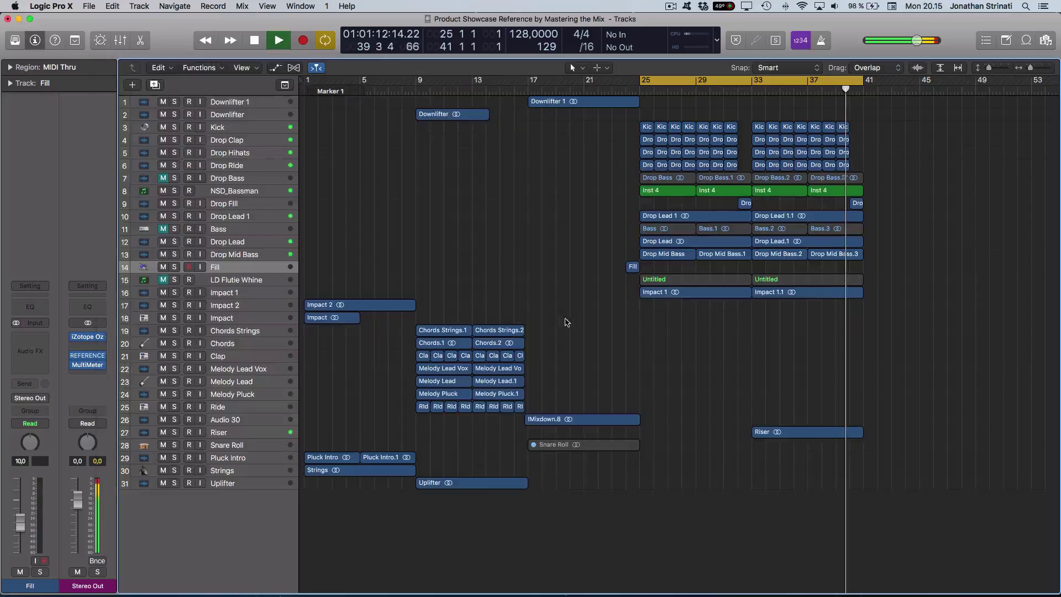
{"action": "left_click", "coordinate": [263, 258]}
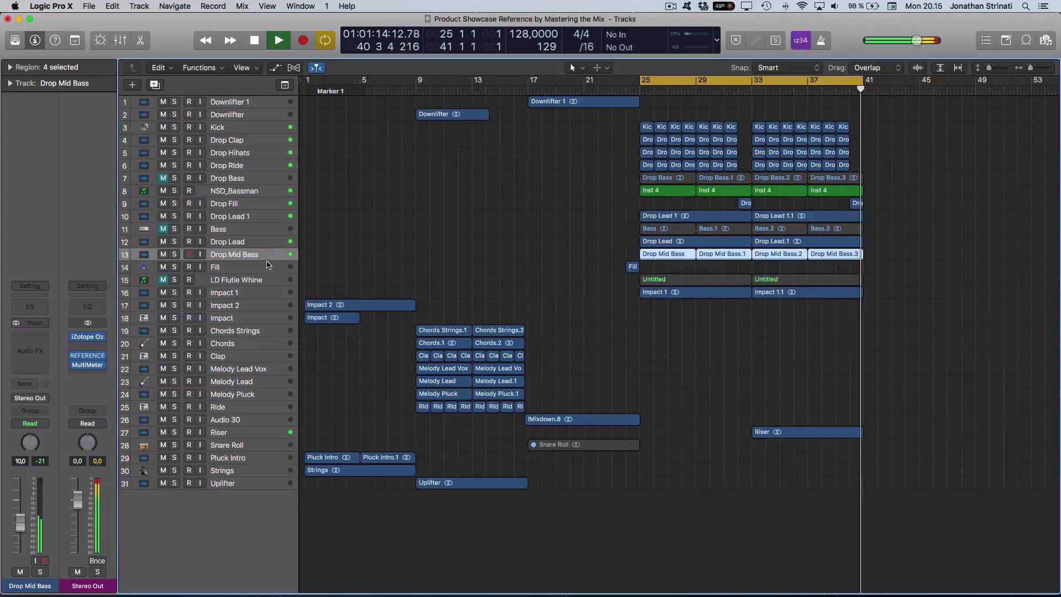
{"action": "left_click", "coordinate": [231, 243]}
{"action": "key", "text": "ctrl+s"}
{"action": "key", "text": "space"}
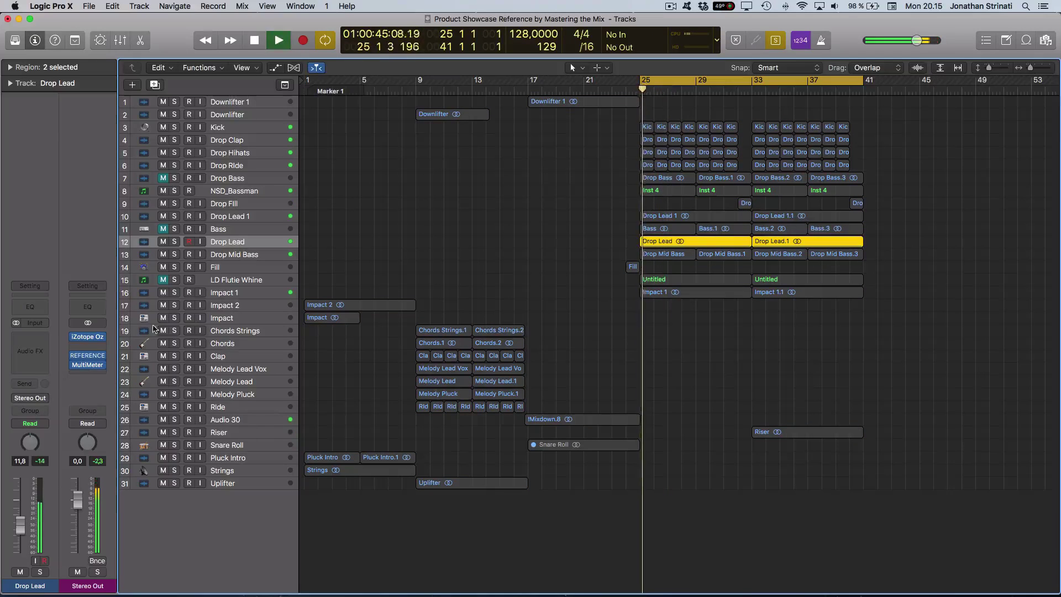
Insert a stereo iZotope Ozone 7 plug-in on the Drop Lead track's channel
{"action": "right_click", "coordinate": [35, 362]}
{"action": "left_click", "coordinate": [19, 362]}
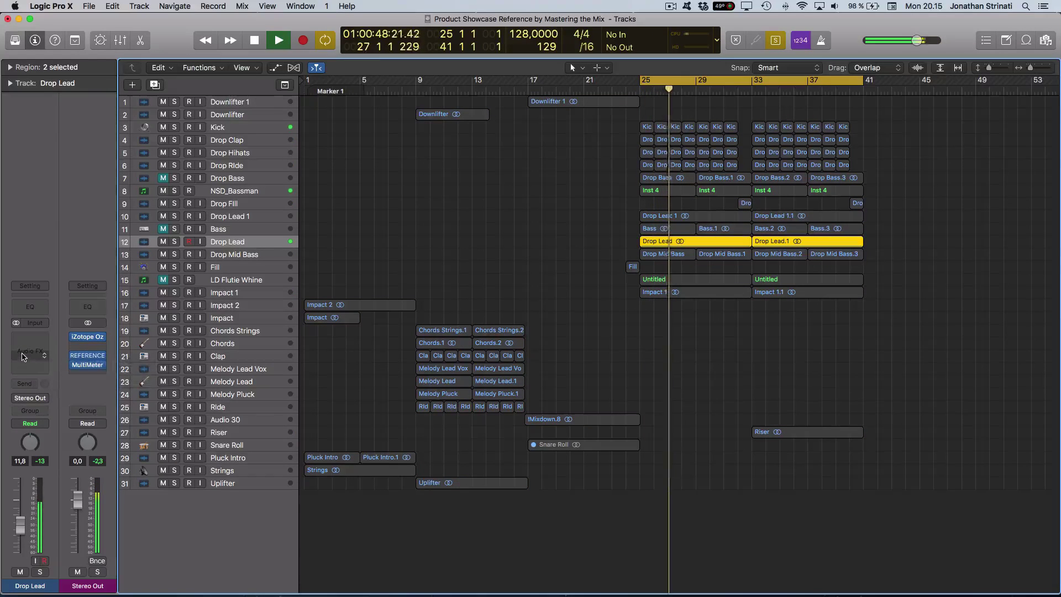
{"action": "left_click", "coordinate": [23, 356]}
{"action": "mouse_move", "coordinate": [37, 406]}
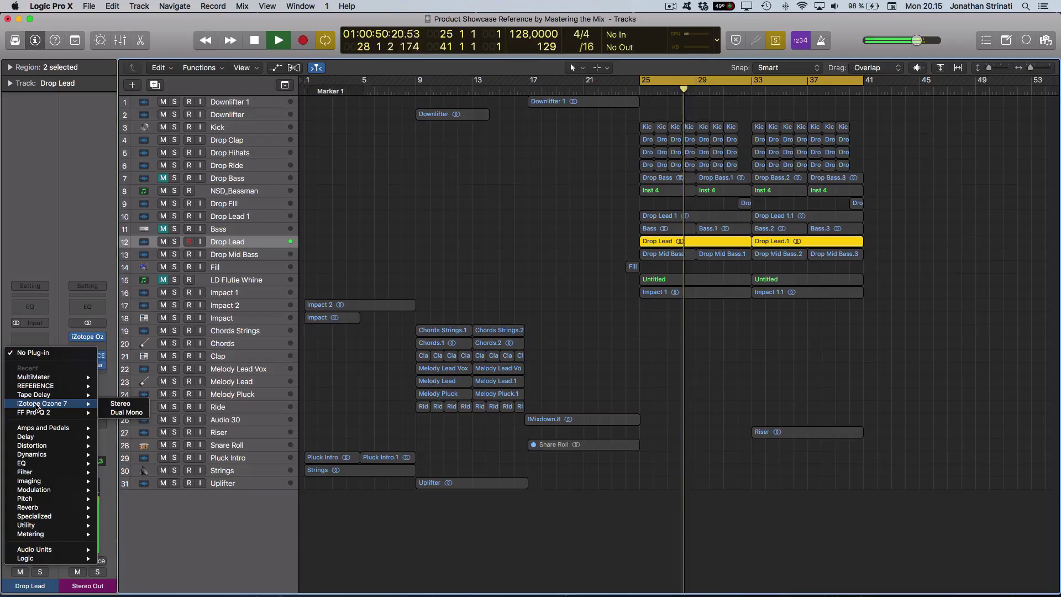
{"action": "left_click", "coordinate": [113, 404]}
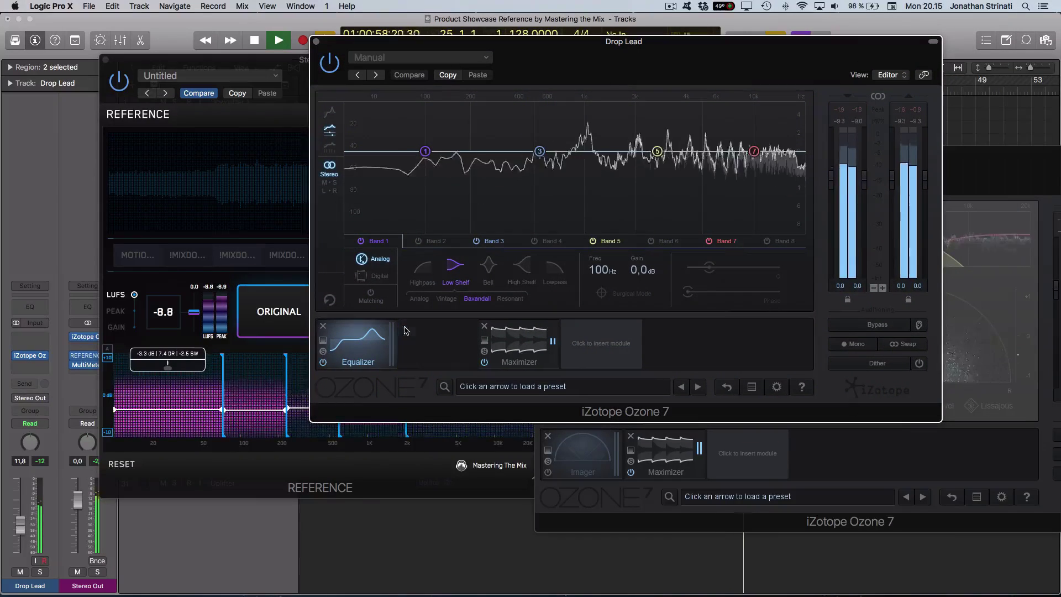
Replace Ozone 7's default modules with an Imager, with Band 3 width 30.4, Band 4 width 44.3 and Stereoize on at 13.0
{"action": "left_click", "coordinate": [405, 326]}
{"action": "left_click", "coordinate": [405, 326]}
{"action": "left_click", "coordinate": [323, 327]}
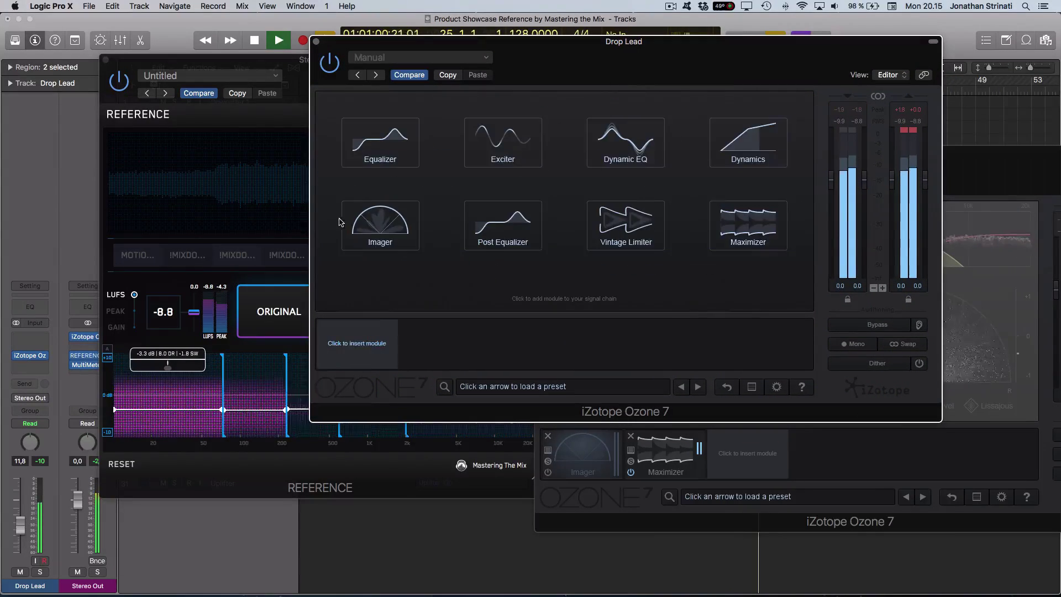
{"action": "left_click", "coordinate": [381, 227]}
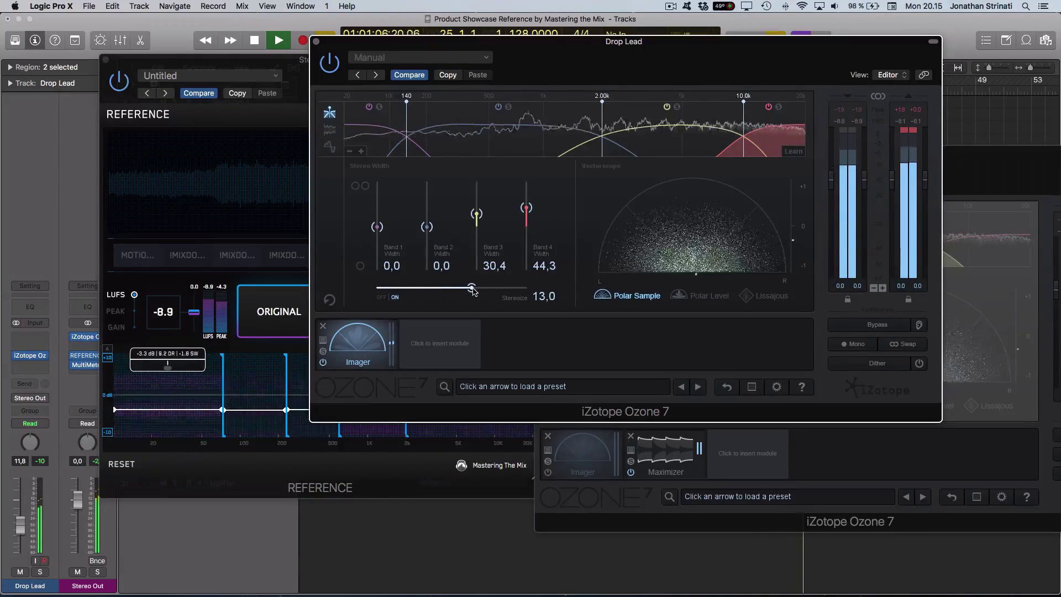
Unsolo Drop Lead, restart playback of the full mix, and bring the REFERENCE window to the front
{"action": "key", "text": "v"}
{"action": "key", "text": "space"}
{"action": "key", "text": "v"}
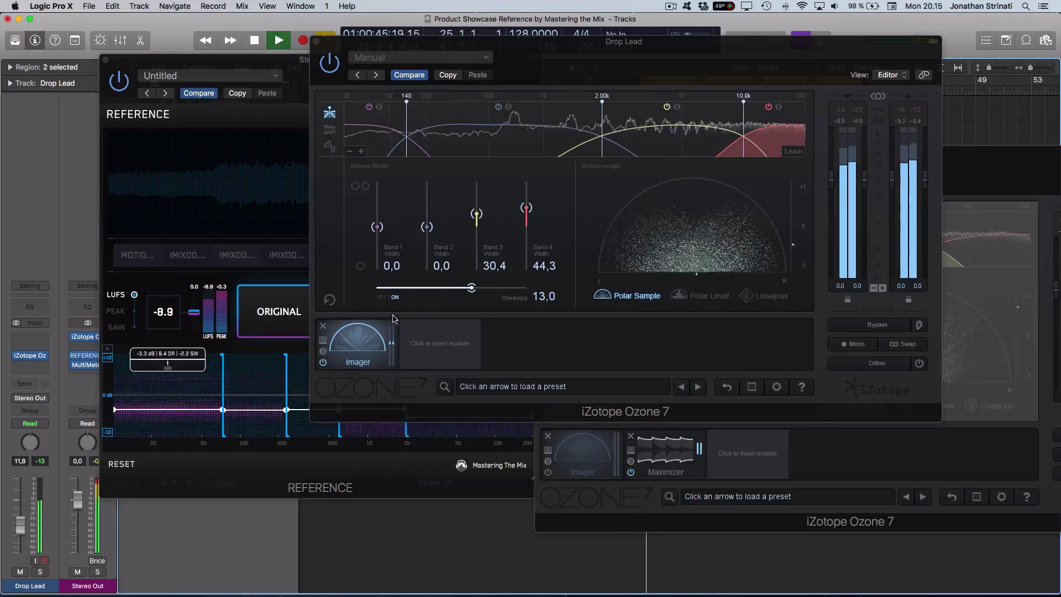
{"action": "left_click", "coordinate": [393, 471]}
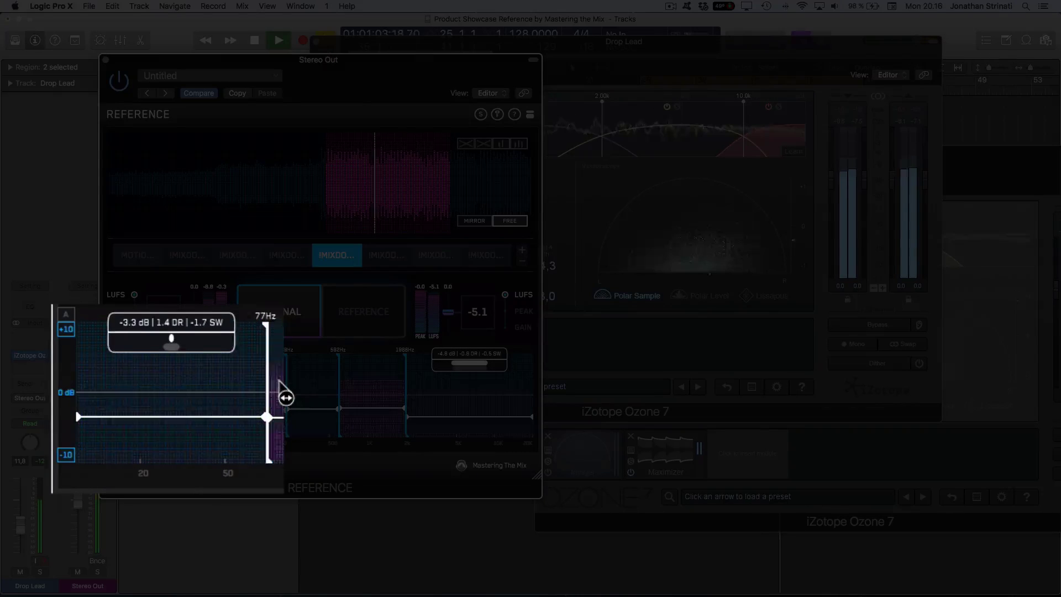
Move the lowest band split slightly higher between 50 and 100 Hz, and compare the reference with the original
{"action": "left_click_drag", "start_coordinate": [208, 407], "coordinate": [185, 416]}
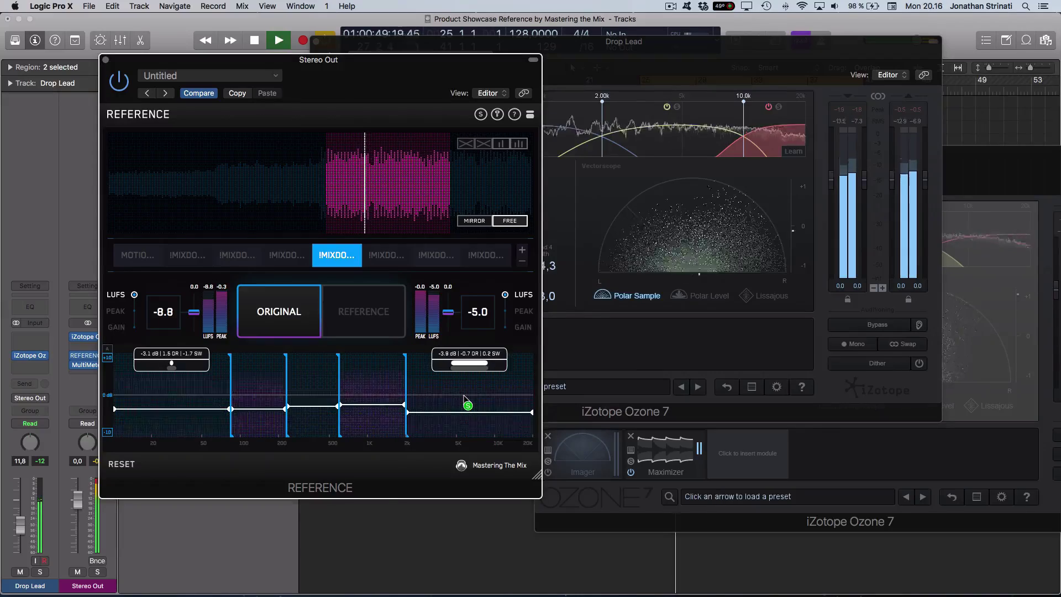
{"action": "left_click", "coordinate": [333, 308]}
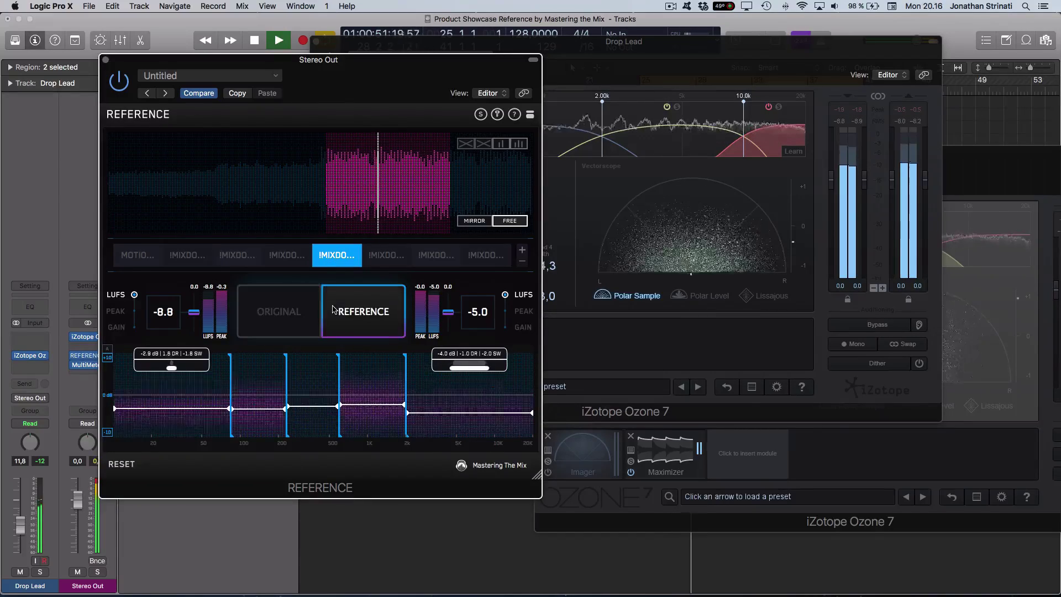
{"action": "left_click", "coordinate": [280, 329]}
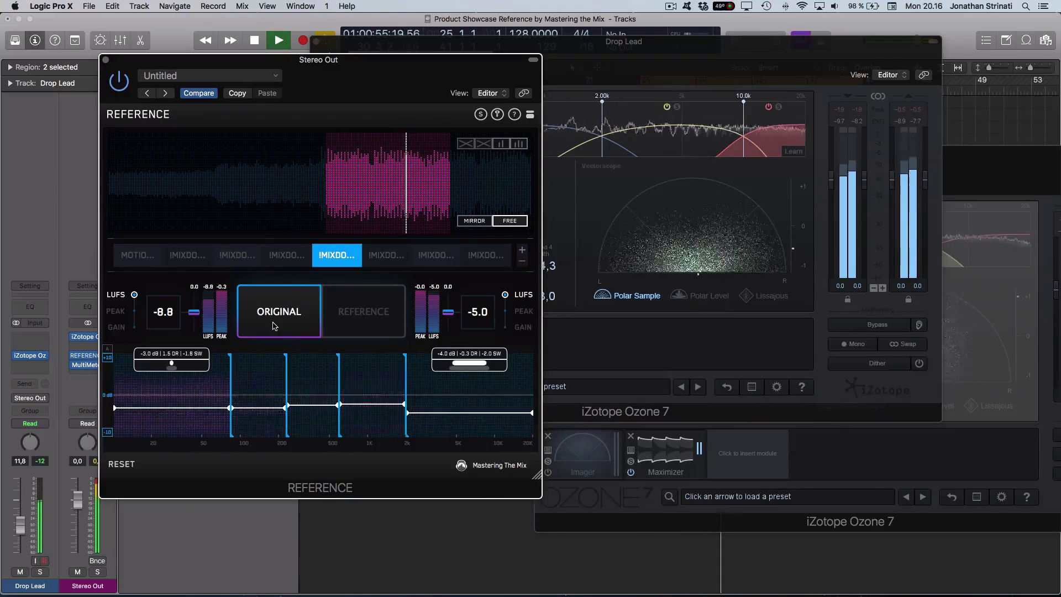
With the plug-in windows hidden, solo the Drop Hihats track and raise its volume to -4.2
{"action": "key", "text": "v"}
{"action": "left_click", "coordinate": [495, 287]}
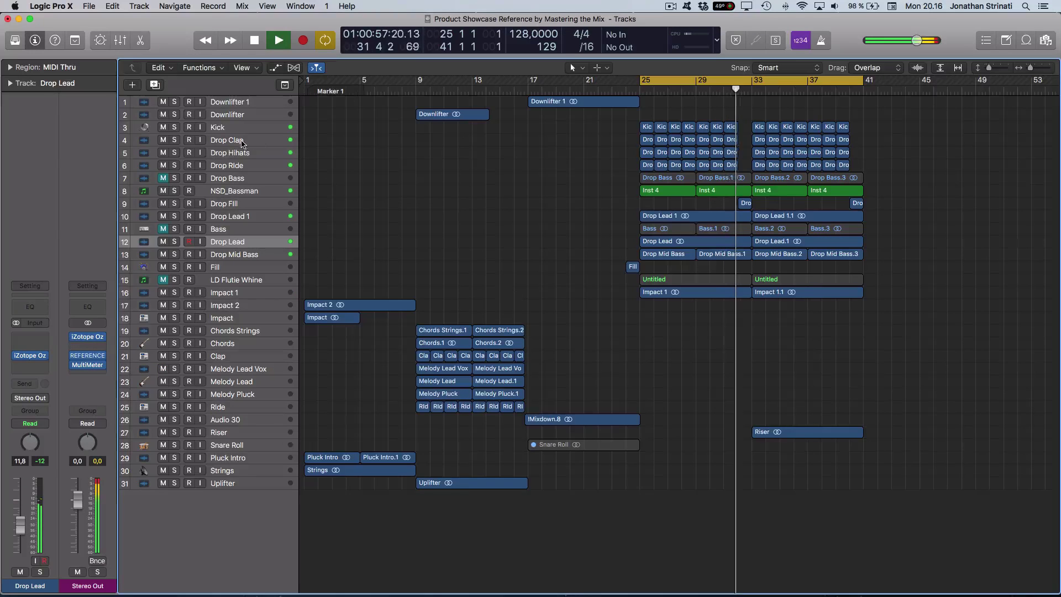
{"action": "left_click", "coordinate": [237, 166]}
{"action": "left_click", "coordinate": [238, 153]}
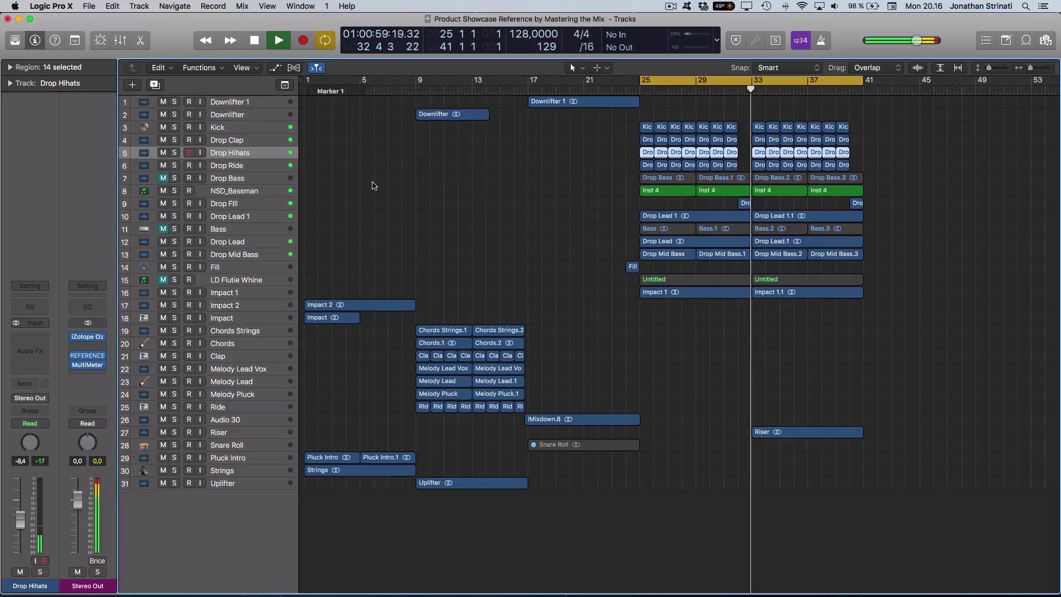
{"action": "key", "text": "ctrl+s"}
{"action": "key", "text": "space"}
{"action": "key", "text": "space"}
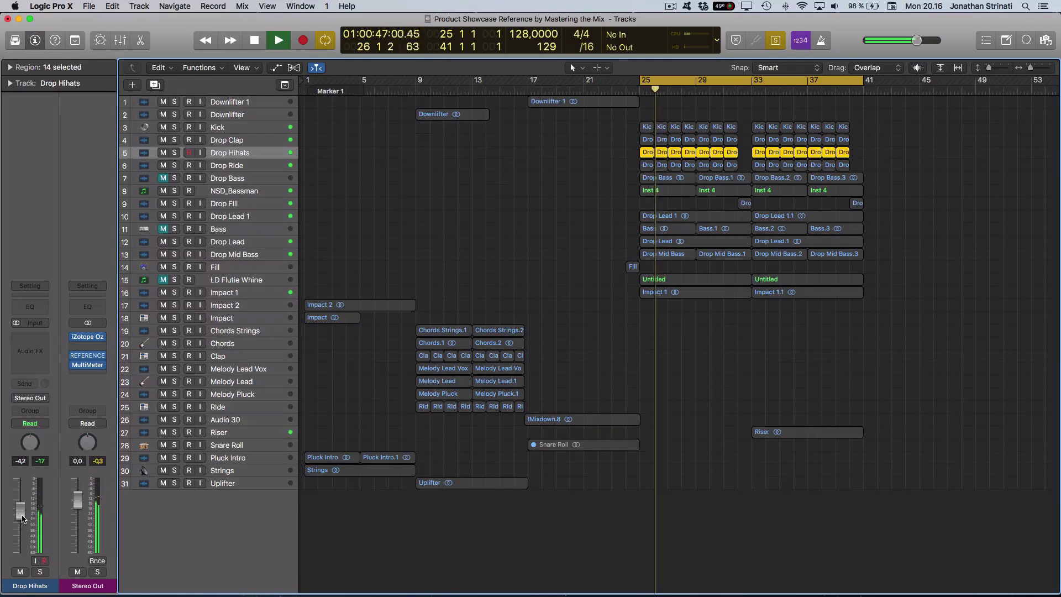
Unsolo Drop Hihats and raise its volume to -2.2 within the full mix
{"action": "key", "text": "ctrl+s"}
{"action": "key", "text": "space"}
{"action": "key", "text": "space"}
{"action": "left_click_drag", "start_coordinate": [16, 520], "coordinate": [19, 511]}
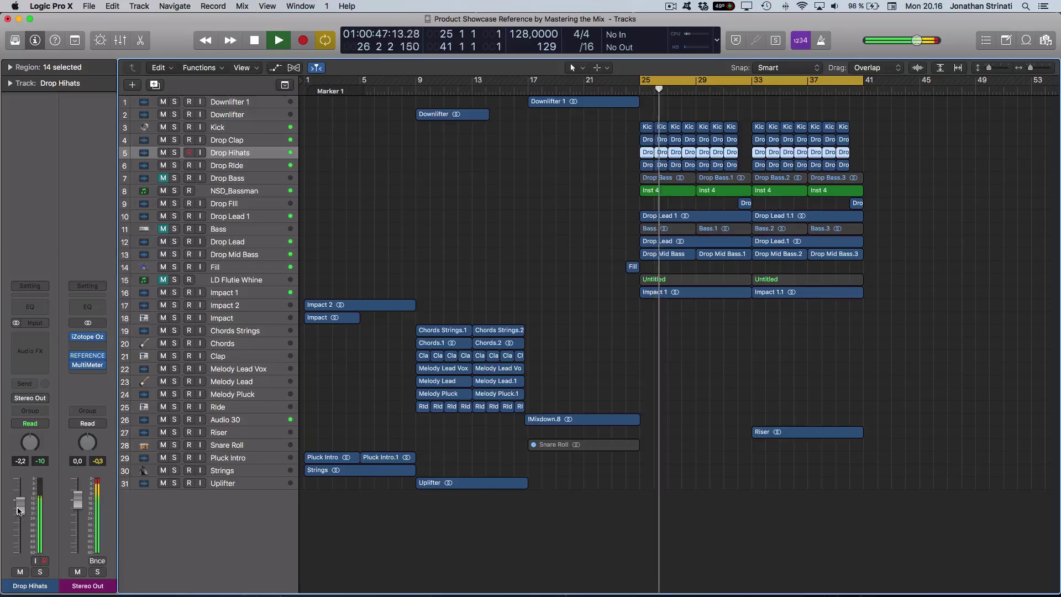
Raise the Drop Ride track's volume to -2.0
{"action": "left_click", "coordinate": [252, 165]}
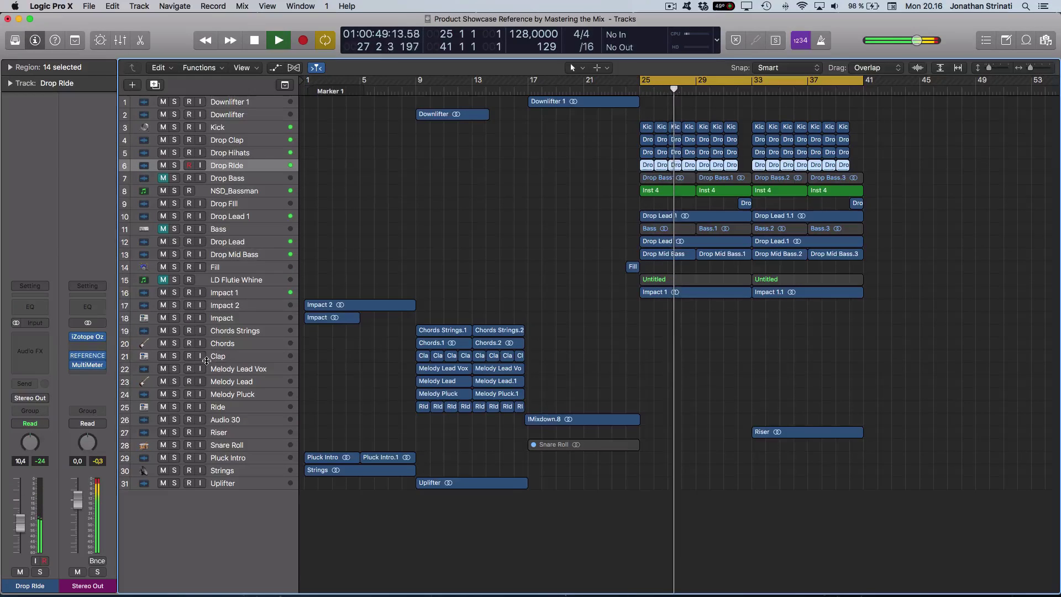
{"action": "left_click_drag", "start_coordinate": [21, 522], "coordinate": [32, 500]}
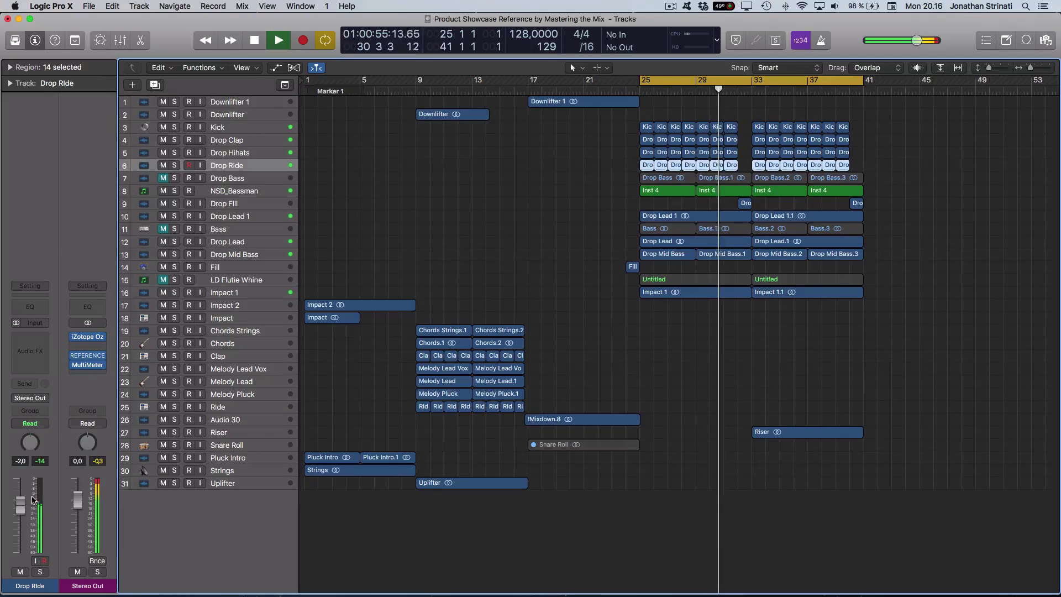
Show the plug-in windows again and switch from the original to the reference track for comparison
{"action": "key", "text": "v"}
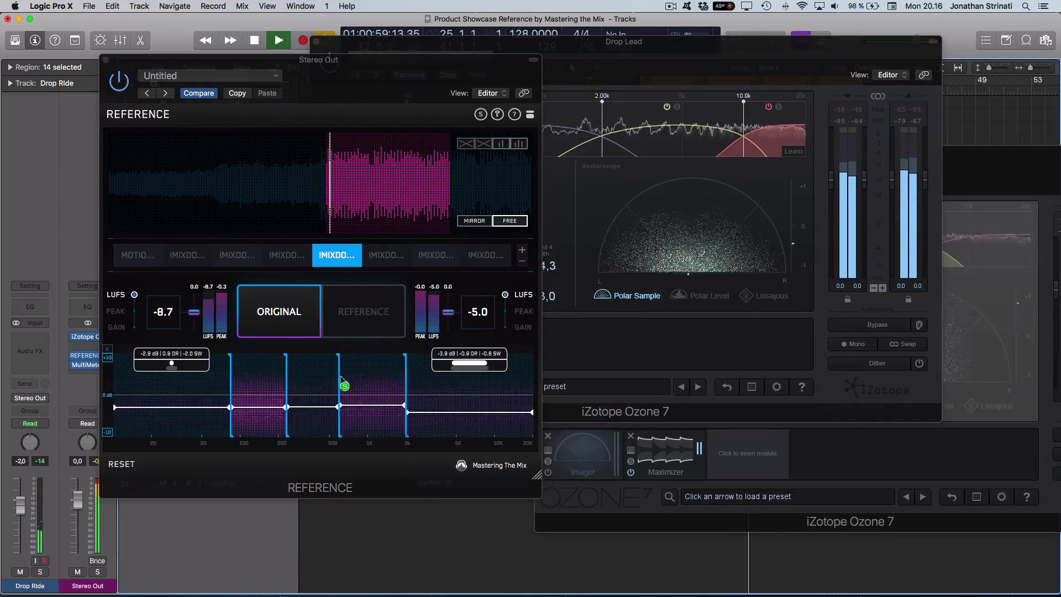
{"action": "left_click", "coordinate": [362, 314]}
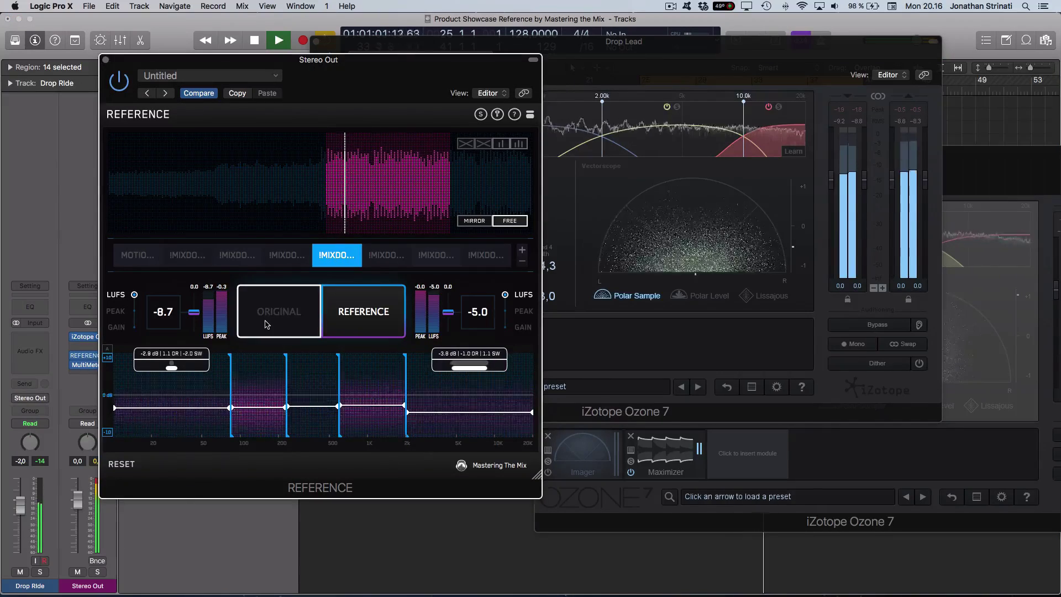
Switch REFERENCE back to the original and, with the plug-in windows hidden, solo the Drop Lead 1 track
{"action": "left_click", "coordinate": [266, 325]}
{"action": "key", "text": "v"}
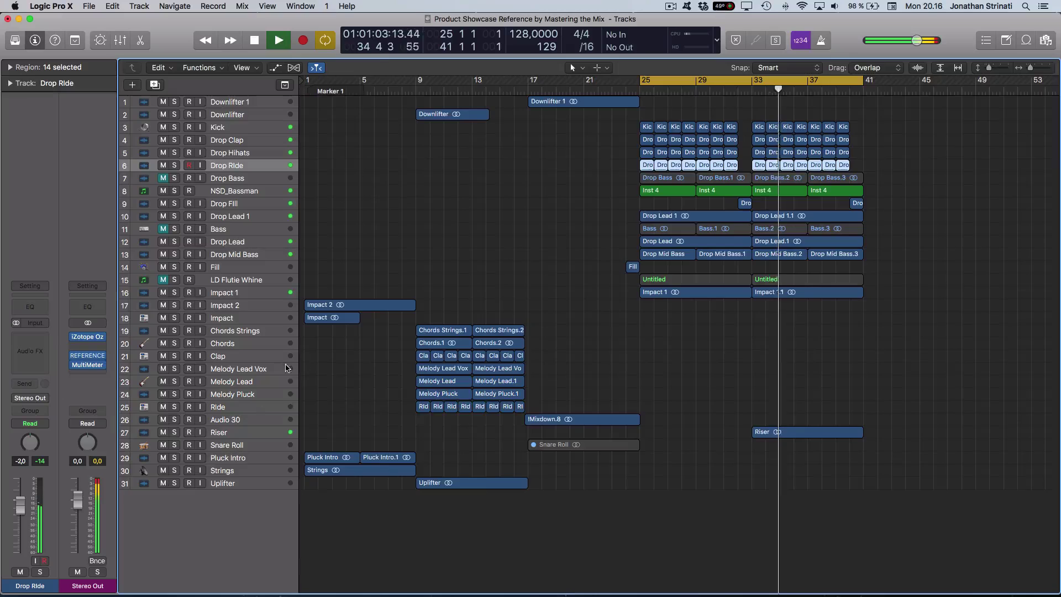
{"action": "left_click", "coordinate": [251, 220]}
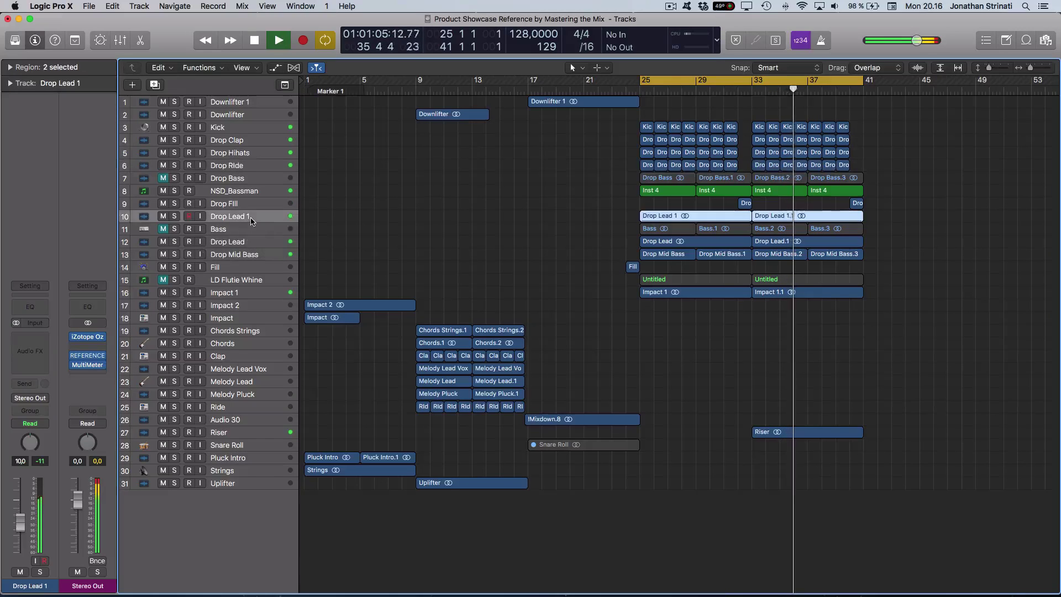
{"action": "key", "text": "space"}
{"action": "key", "text": "ctrl+s"}
{"action": "key", "text": "space"}
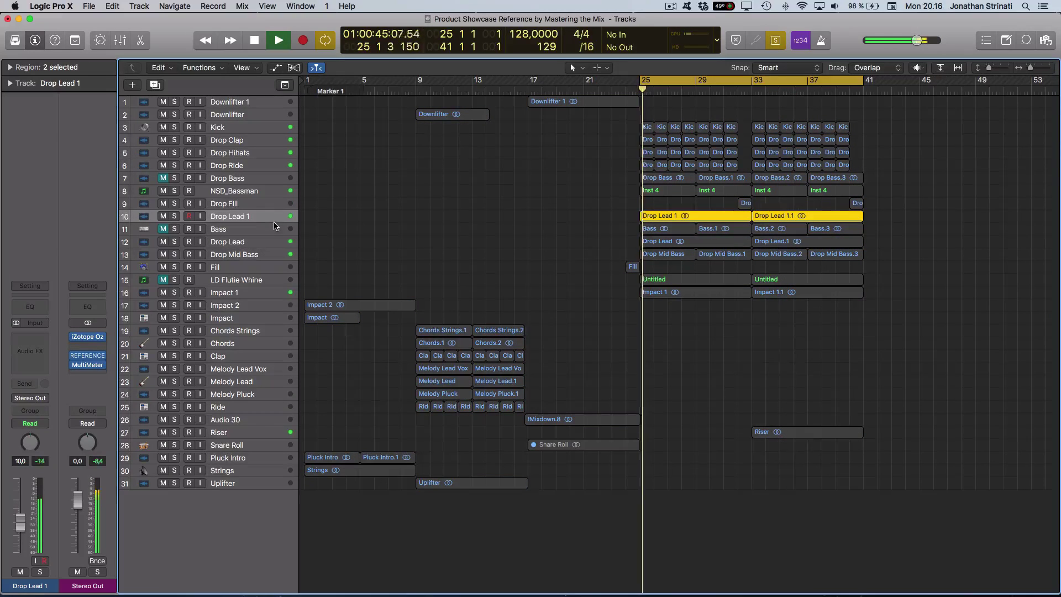
Add a Channel EQ to Drop Lead 1 and boost its high shelf by 5.5 dB at 3200 Hz
{"action": "right_click", "coordinate": [22, 346]}
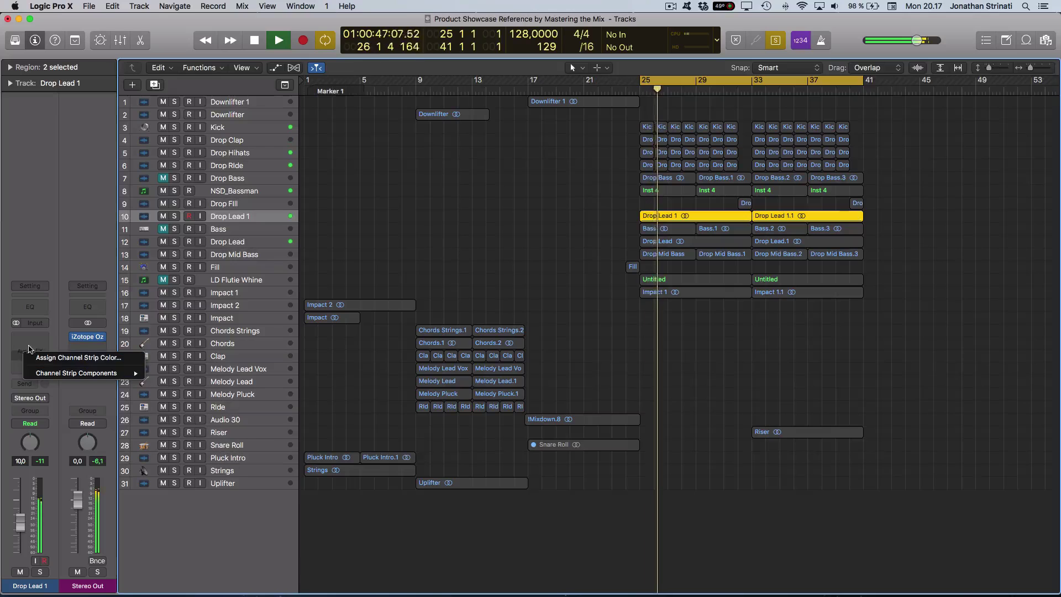
{"action": "left_click", "coordinate": [30, 349]}
{"action": "left_click", "coordinate": [31, 307]}
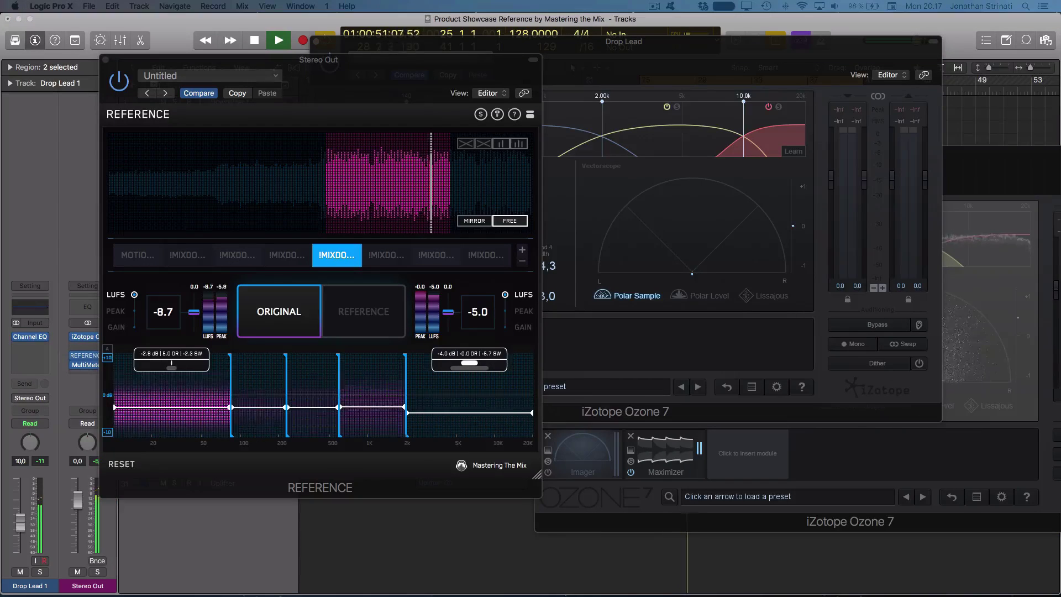
{"action": "left_click_drag", "start_coordinate": [679, 265], "coordinate": [628, 247]}
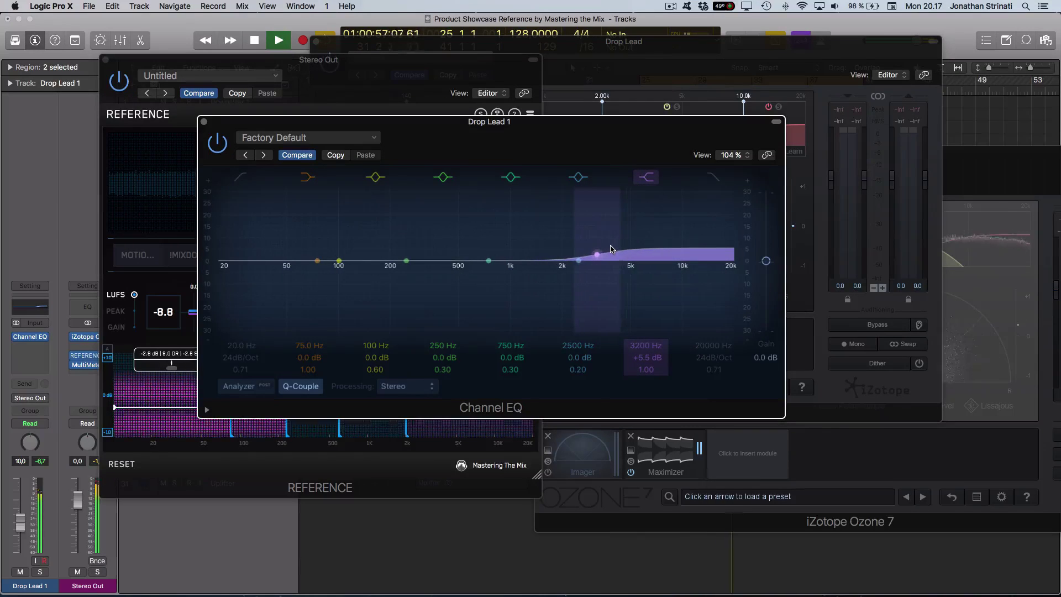
Adjust REFERENCE's uppermost band divider to about 2 kHz and close the Drop Lead 1 Channel EQ window
{"action": "left_click", "coordinate": [331, 58]}
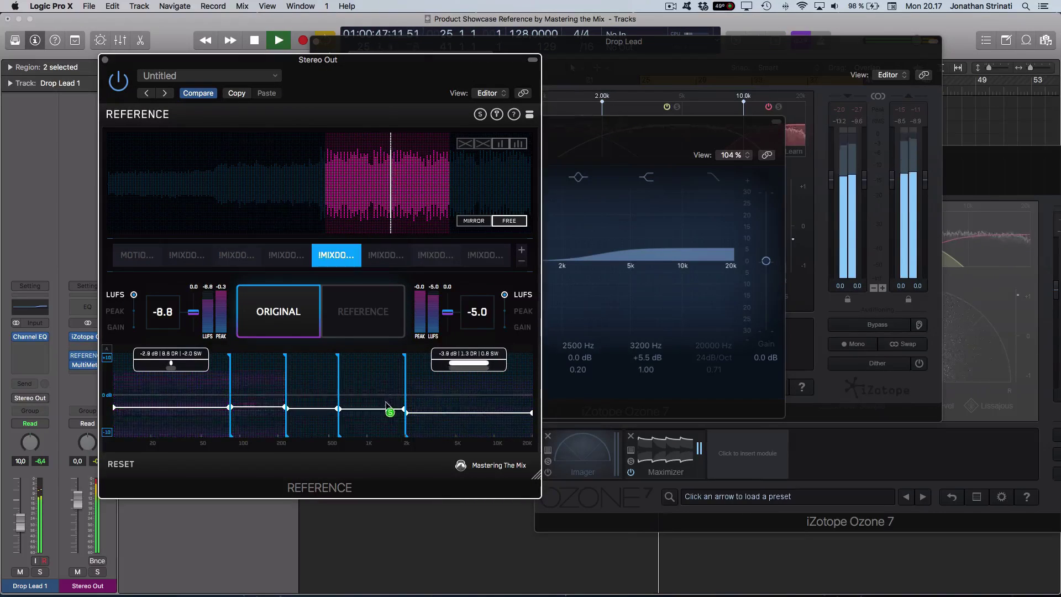
{"action": "left_click_drag", "start_coordinate": [409, 392], "coordinate": [412, 387]}
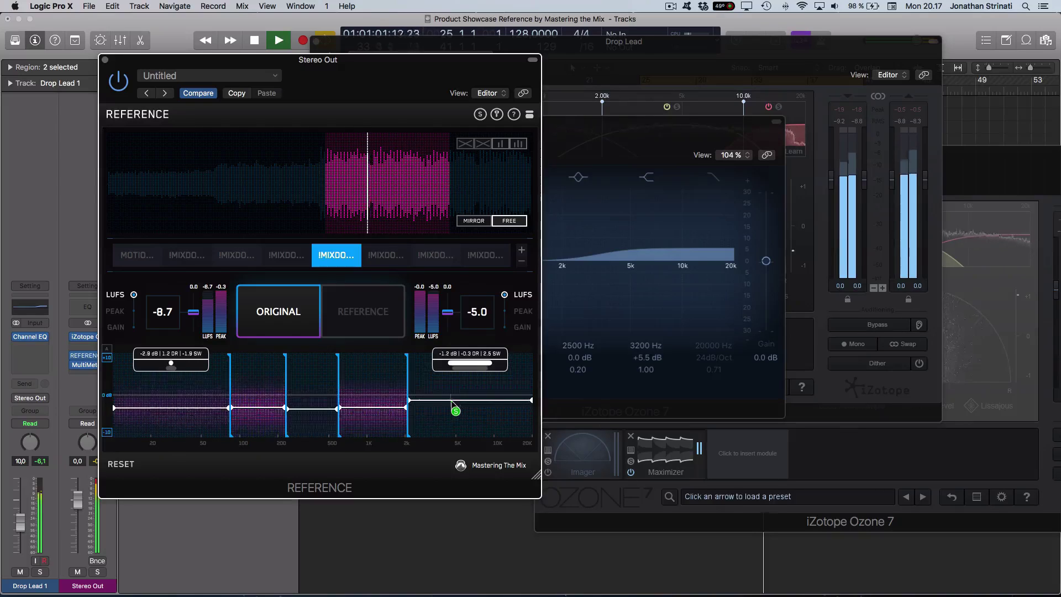
{"action": "left_click", "coordinate": [585, 127]}
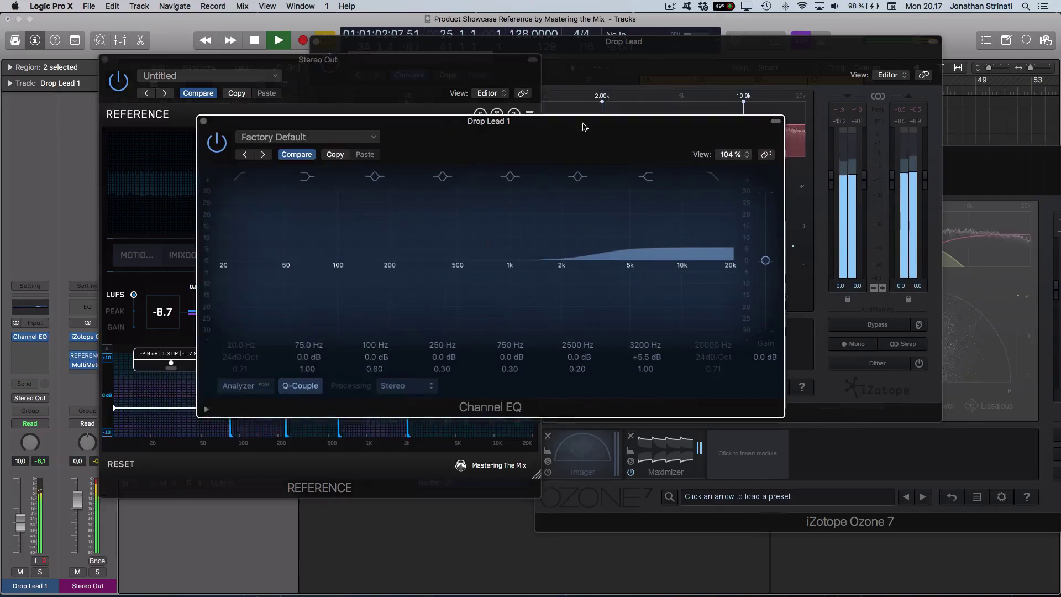
{"action": "left_click", "coordinate": [204, 121]}
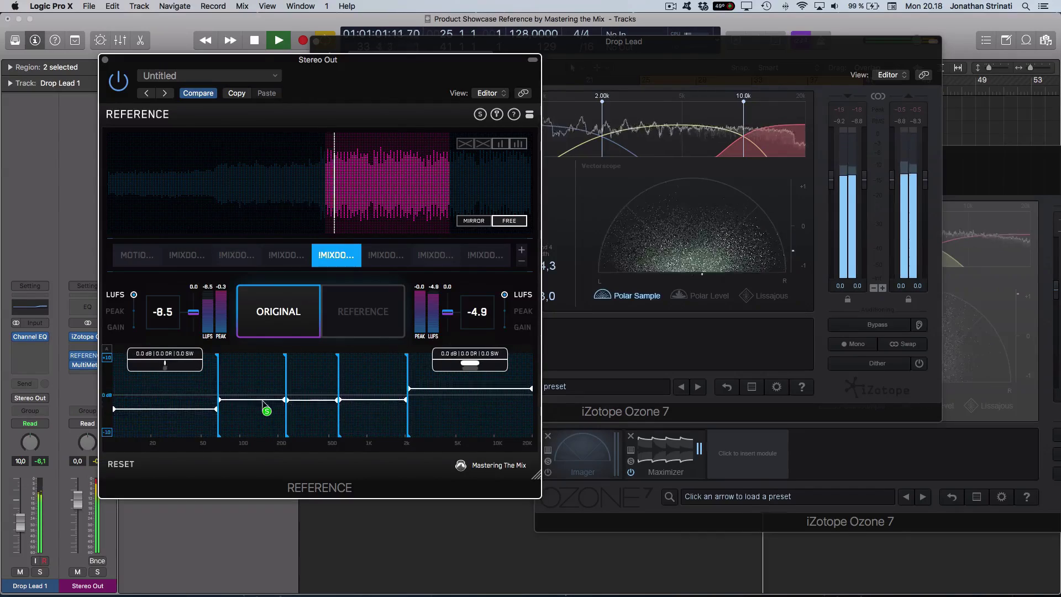
Remove the two middle band dividers in REFERENCE to leave three bands, and move the low divider to about 110 Hz
{"action": "left_click", "coordinate": [291, 397]}
{"action": "left_click", "coordinate": [341, 396]}
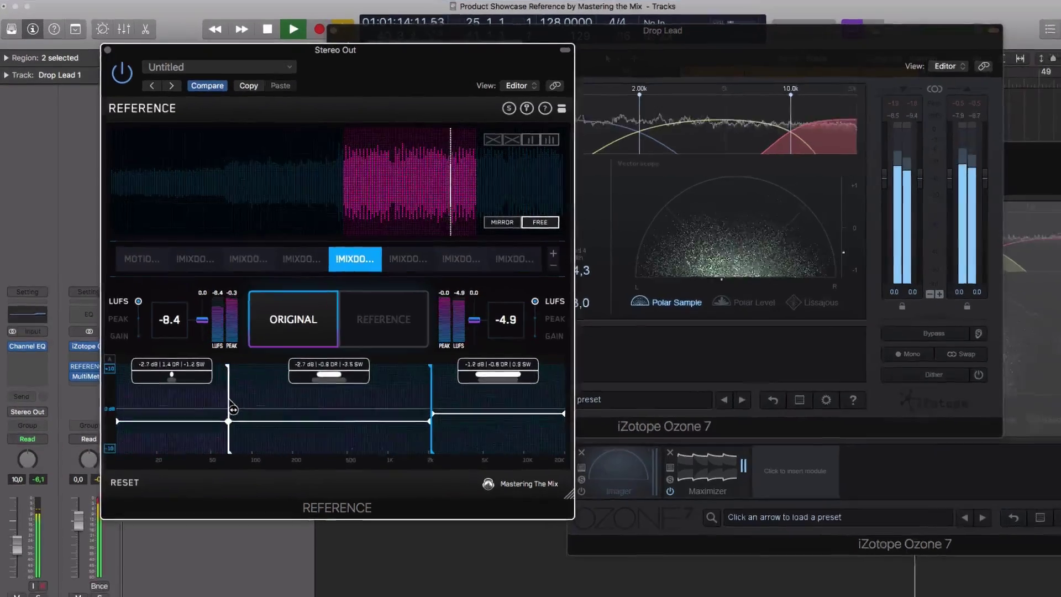
{"action": "left_click_drag", "start_coordinate": [220, 393], "coordinate": [248, 395]}
{"action": "mouse_move", "coordinate": [253, 454]}
{"action": "left_mouse_down"}
{"action": "mouse_move", "coordinate": [254, 417]}
{"action": "mouse_move", "coordinate": [279, 419]}
{"action": "mouse_move", "coordinate": [278, 439]}
{"action": "left_mouse_up"}
Compare the soloed low band between reference and original, and set the low band divider to about 100 Hz
{"action": "left_click", "coordinate": [420, 356]}
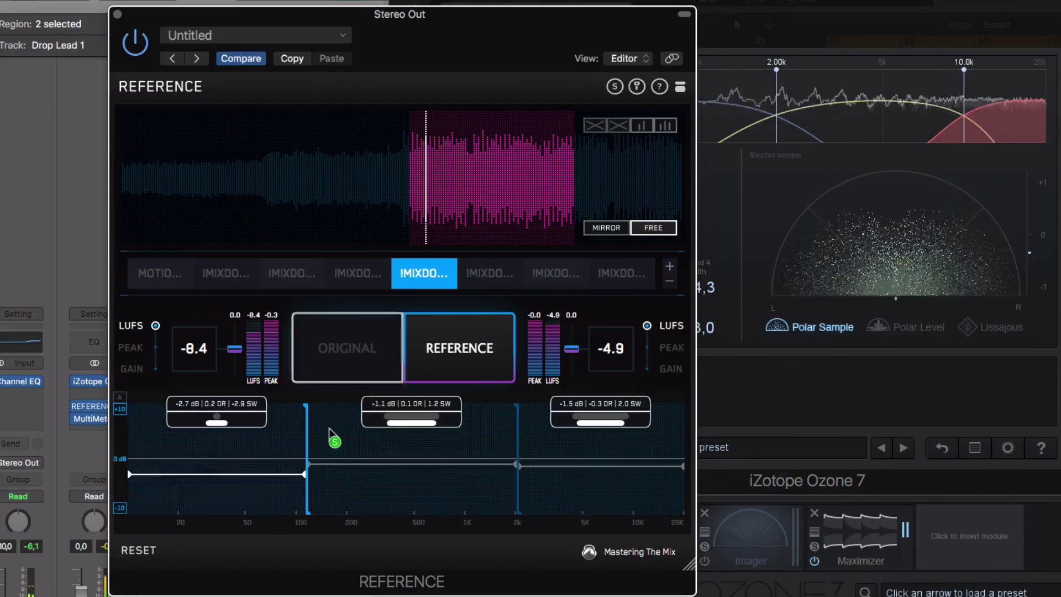
{"action": "left_click", "coordinate": [373, 363]}
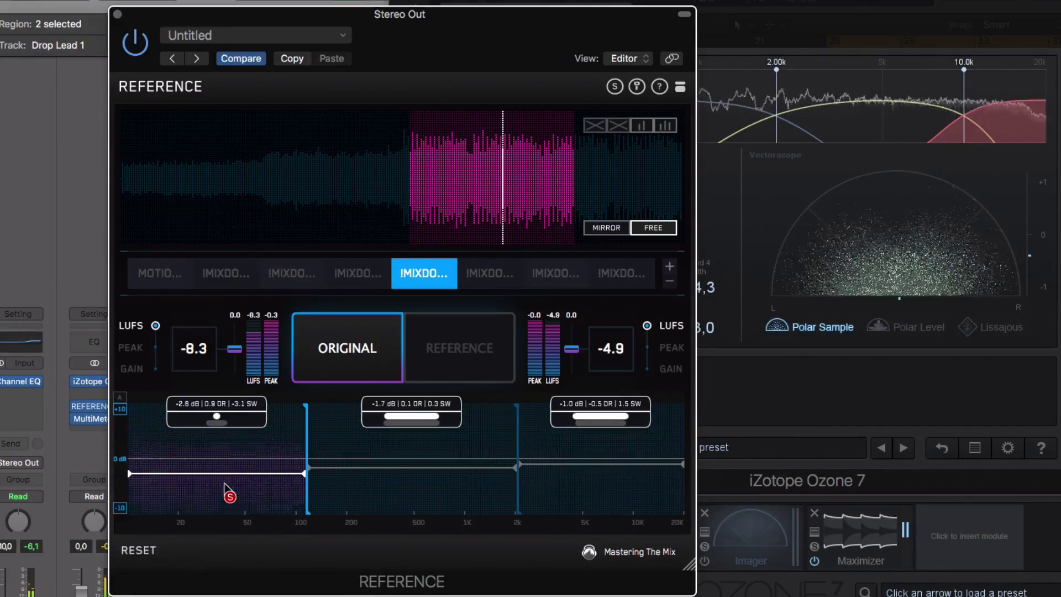
{"action": "key", "text": "space"}
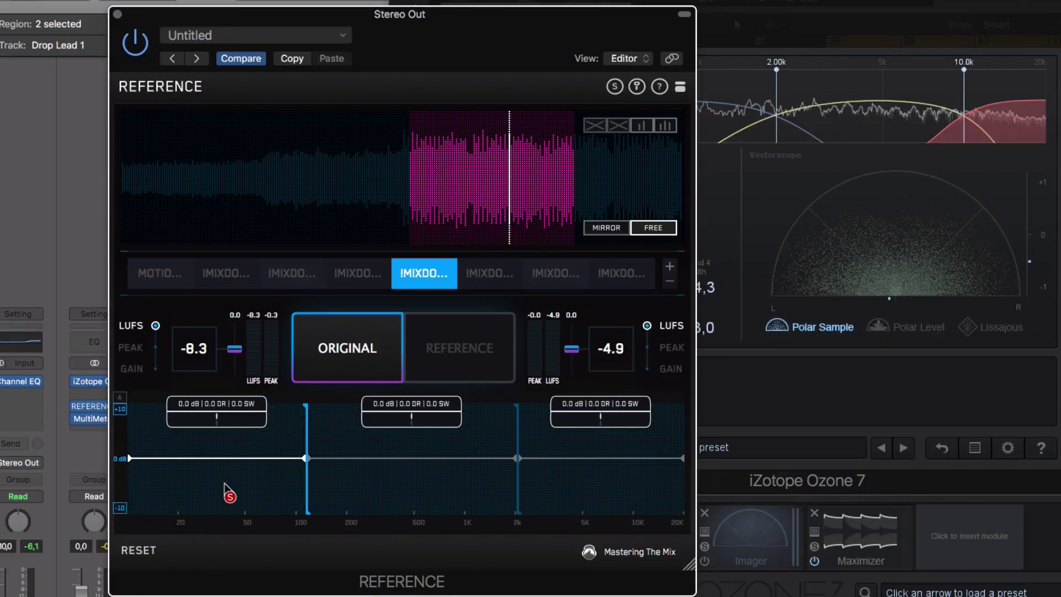
{"action": "key", "text": "space"}
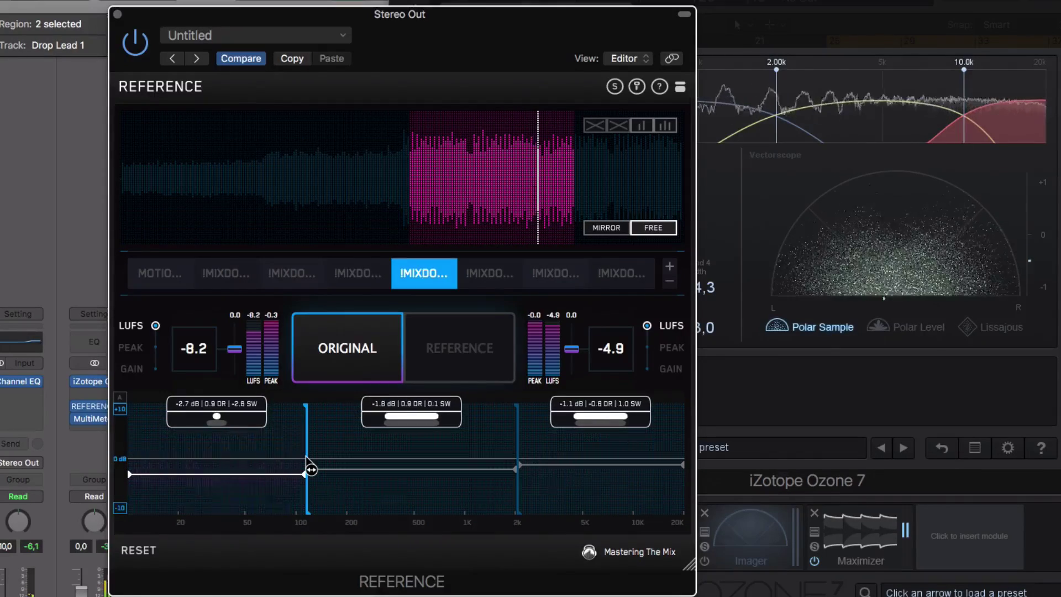
{"action": "left_click_drag", "start_coordinate": [311, 469], "coordinate": [300, 466]}
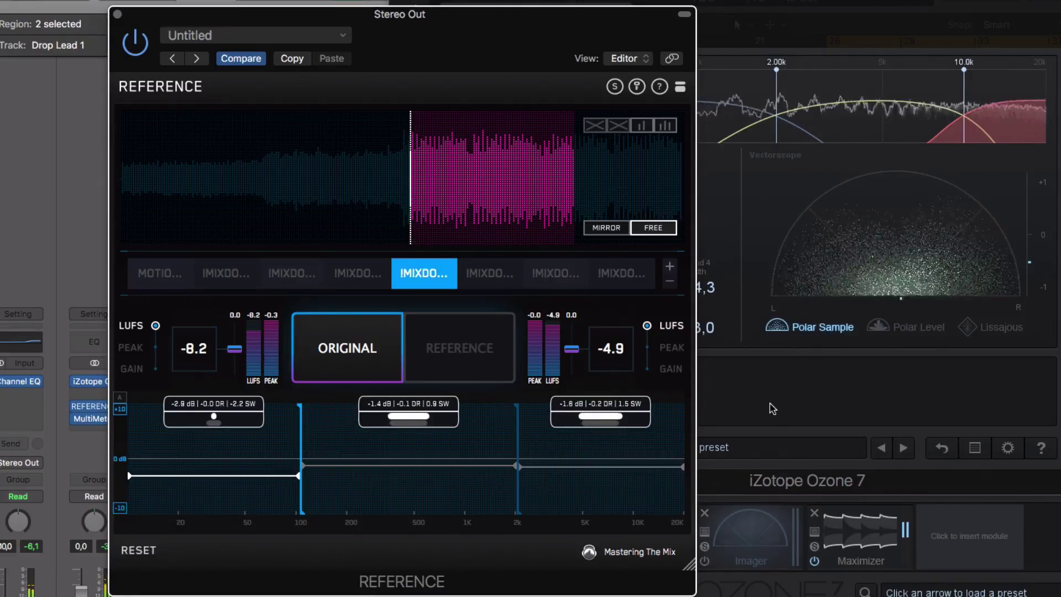
Hide the plug-in windows and solo the Kick track to listen to its low end
{"action": "key", "text": "v"}
{"action": "key", "text": "v"}
{"action": "key", "text": "v"}
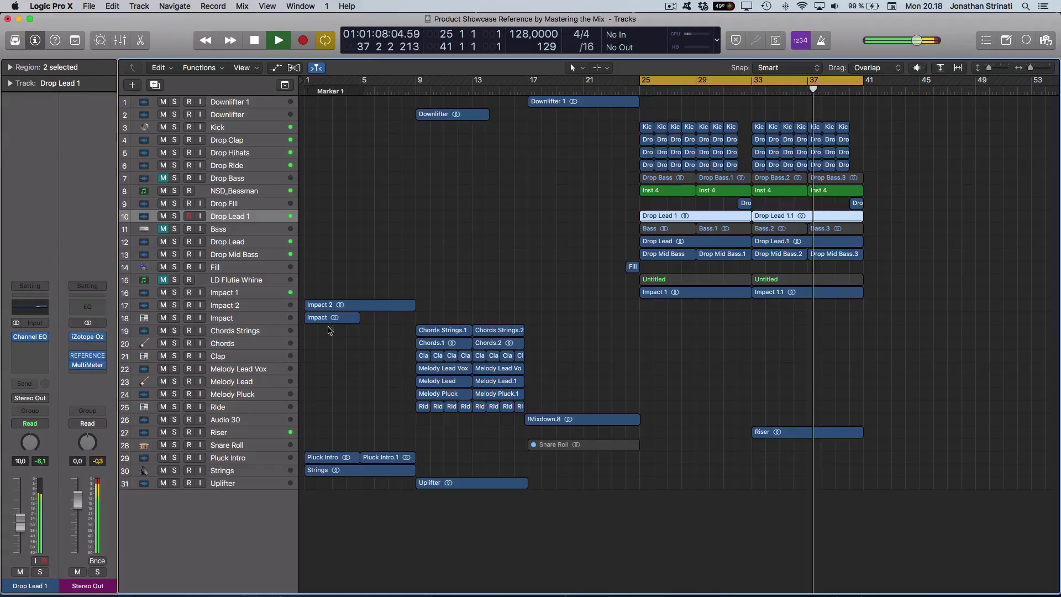
{"action": "left_click", "coordinate": [236, 133]}
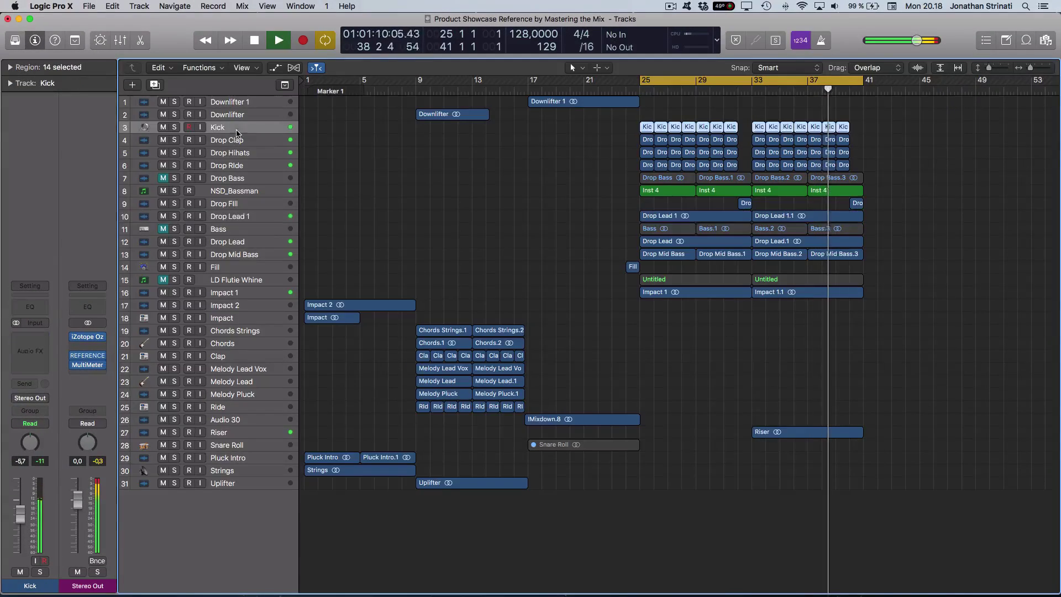
{"action": "key", "text": "super+Down"}
{"action": "key", "text": "space"}
{"action": "key", "text": "space"}
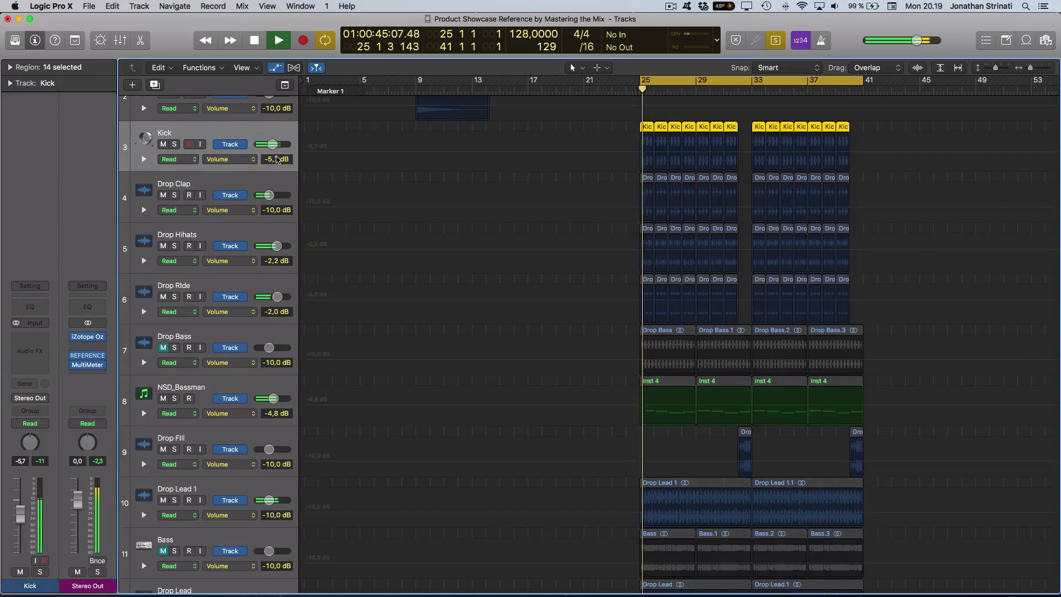
{"action": "key", "text": "super+Up"}
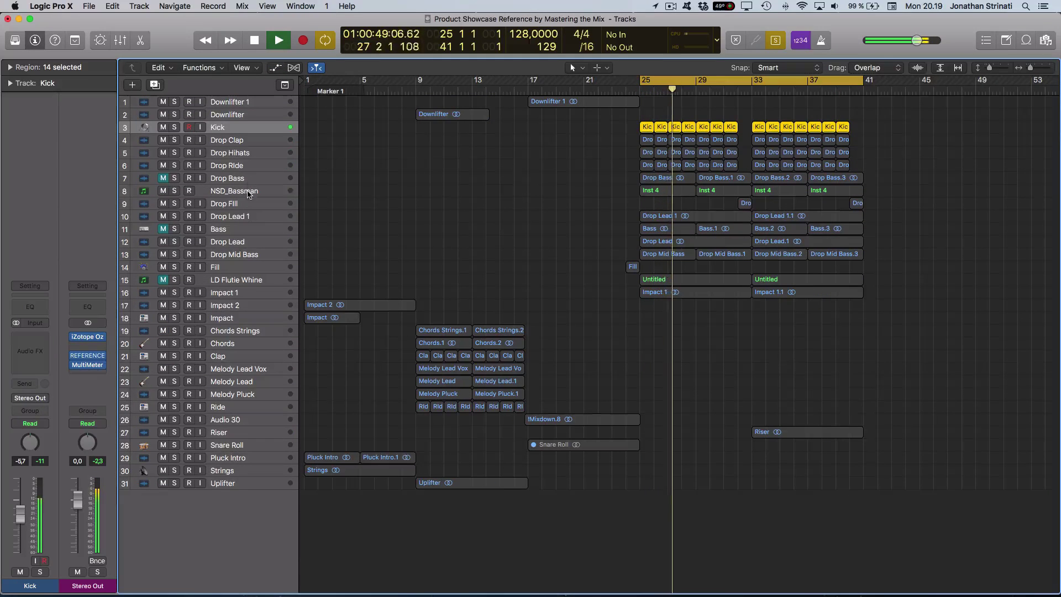
Solo the NSD_Bassman track instead and raise its volume to -4.1
{"action": "left_click", "coordinate": [289, 194]}
{"action": "key", "text": "space"}
{"action": "key", "text": "space"}
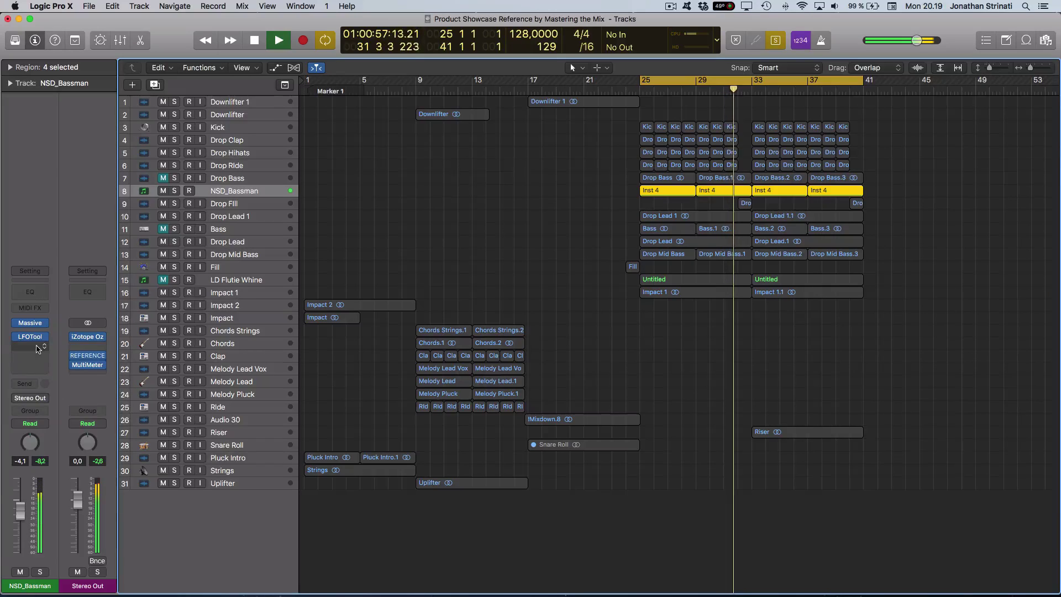
Insert a stereo Compressor in the free effect slot after LFOTool on the NSD_Bassman track
{"action": "left_click", "coordinate": [46, 367]}
{"action": "mouse_move", "coordinate": [39, 445]}
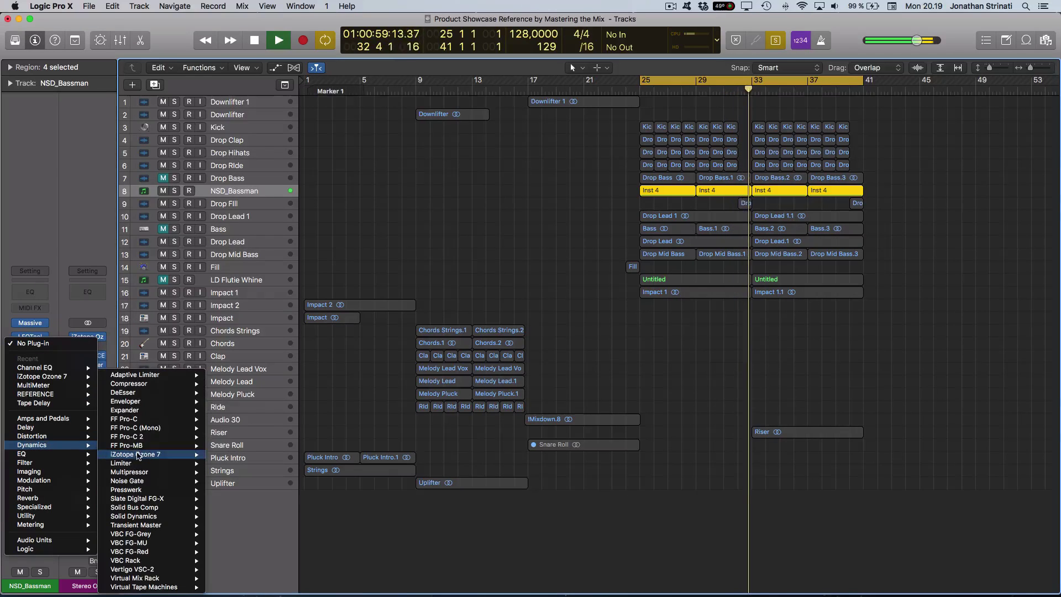
{"action": "mouse_move", "coordinate": [127, 383]}
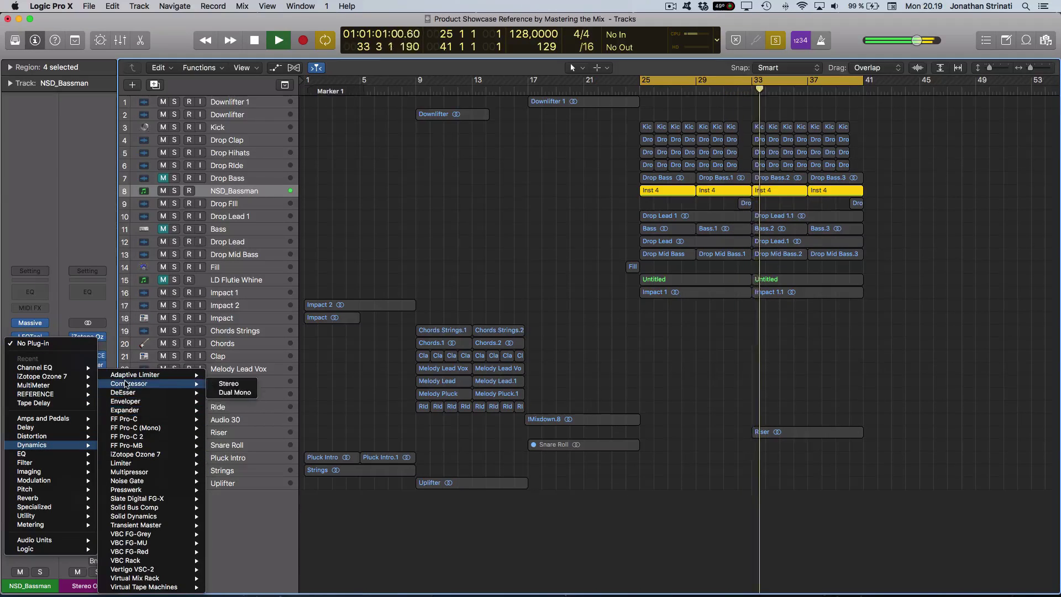
{"action": "left_click", "coordinate": [229, 383]}
{"action": "key", "text": "v"}
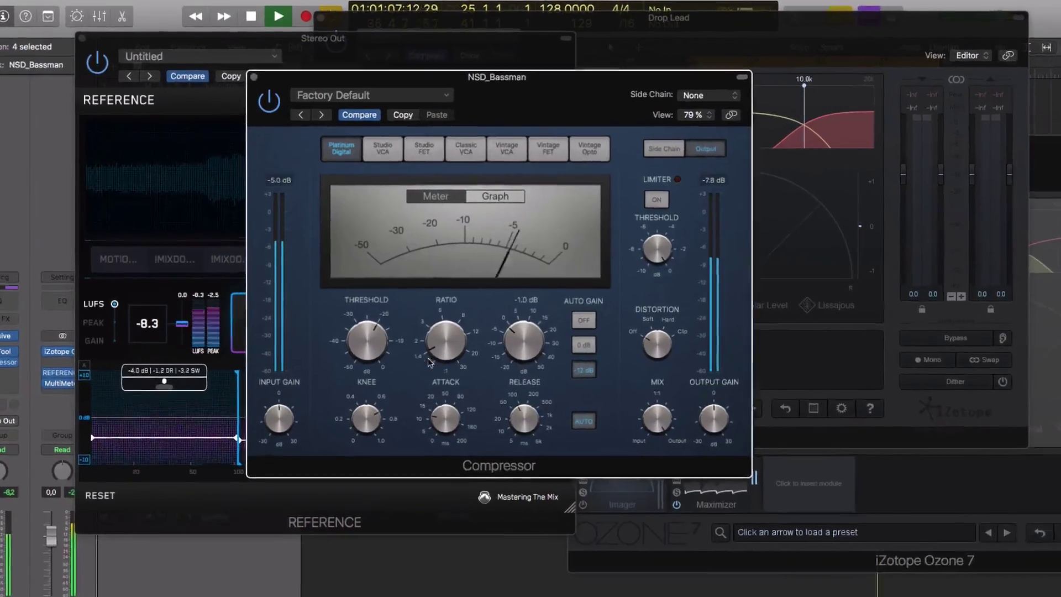
Set the NSD_Bassman compressor to a 2.6:1 ratio, -16.5 dB threshold and 4.5 dB make-up gain
{"action": "left_click_drag", "start_coordinate": [421, 327], "coordinate": [444, 346]}
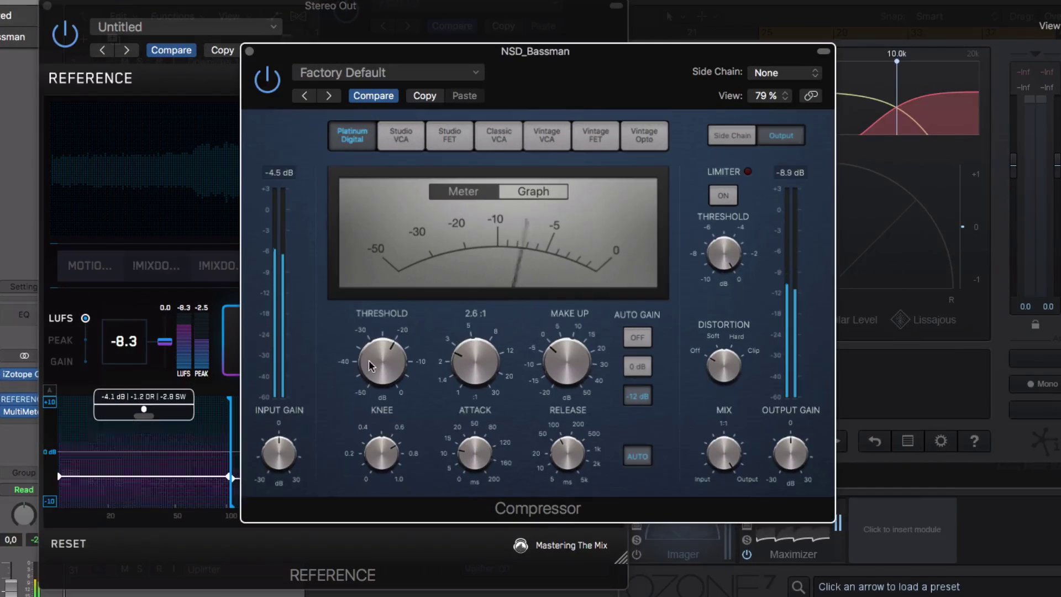
{"action": "left_click_drag", "start_coordinate": [369, 365], "coordinate": [369, 354]}
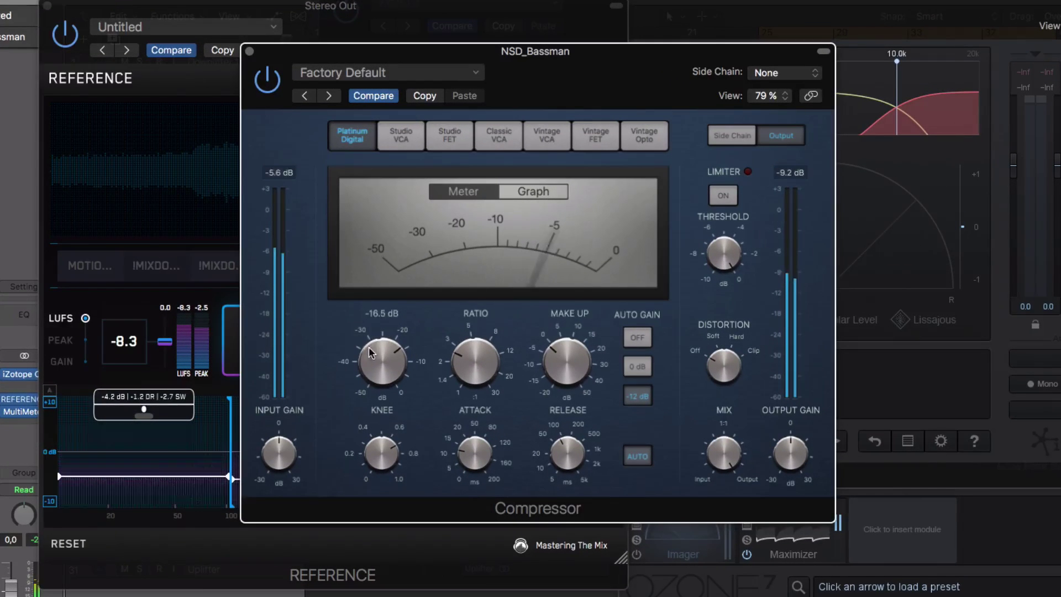
{"action": "left_click_drag", "start_coordinate": [579, 364], "coordinate": [674, 307]}
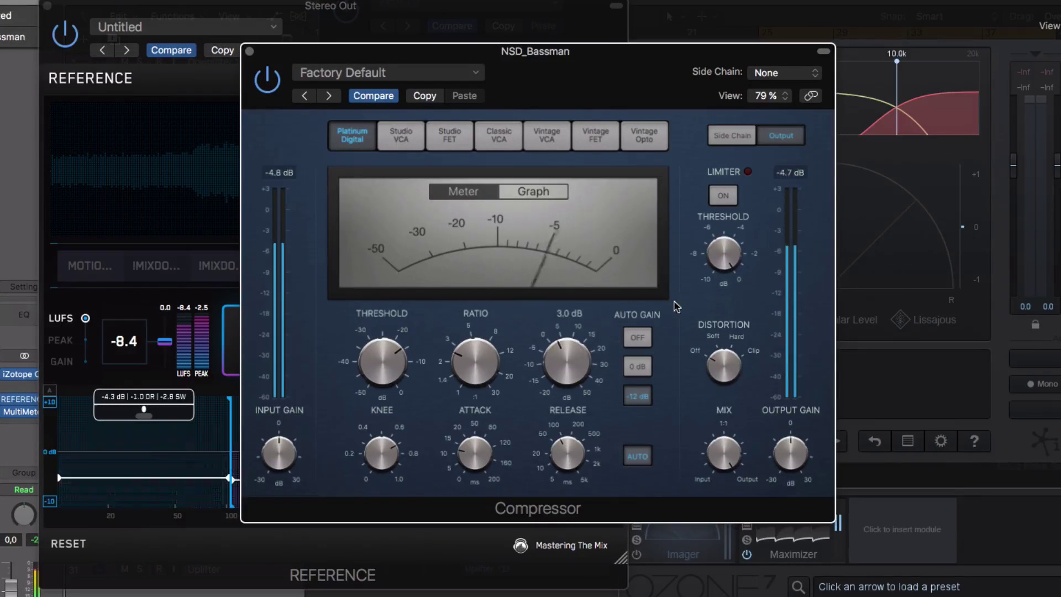
{"action": "left_click", "coordinate": [267, 87]}
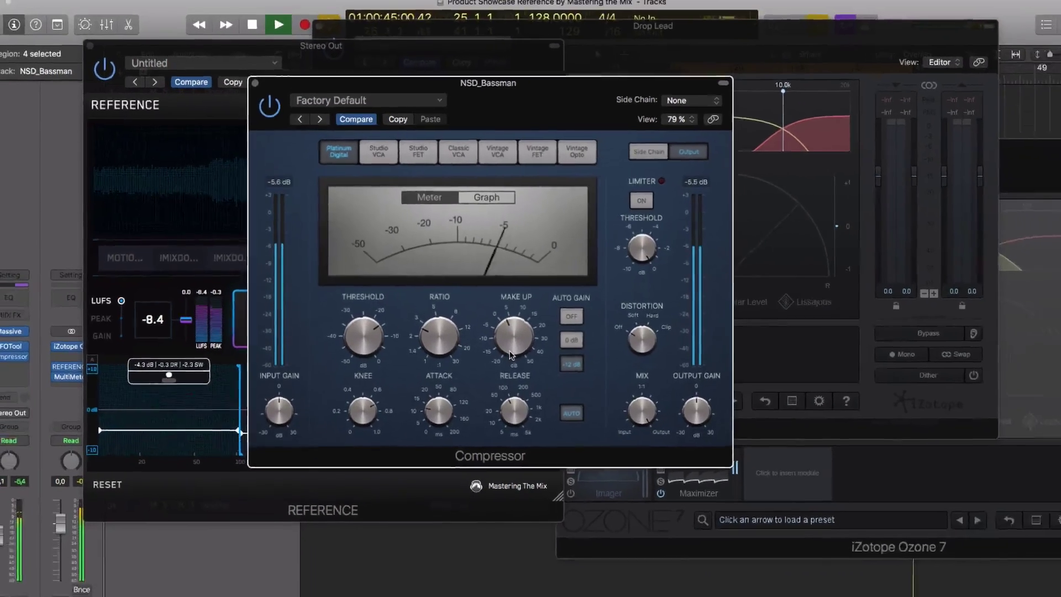
{"action": "left_click", "coordinate": [561, 379]}
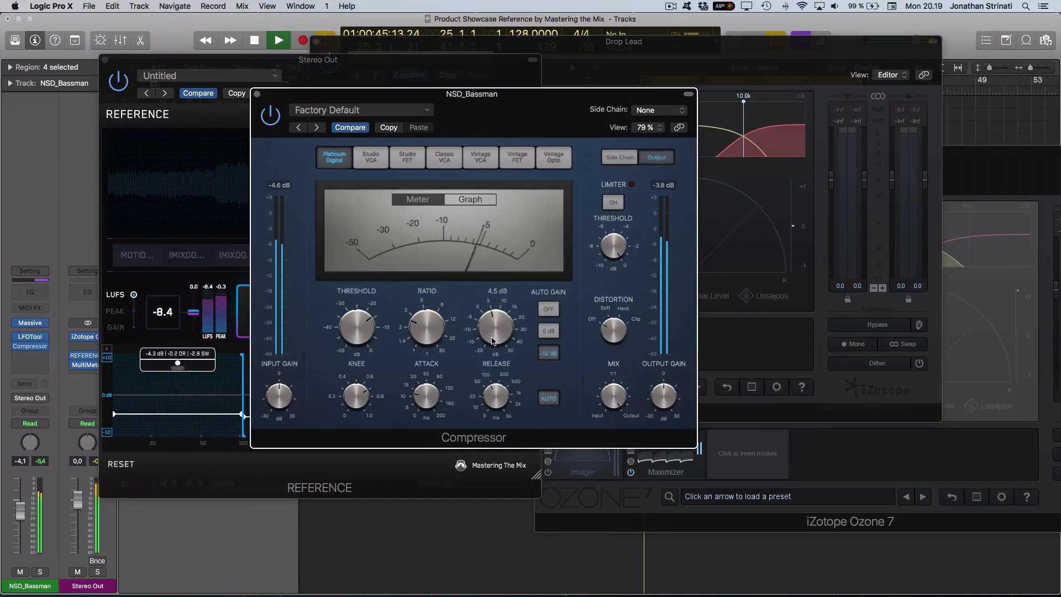
Return to the full mix and bring REFERENCE to the front with all of its bands playing
{"action": "key", "text": "v"}
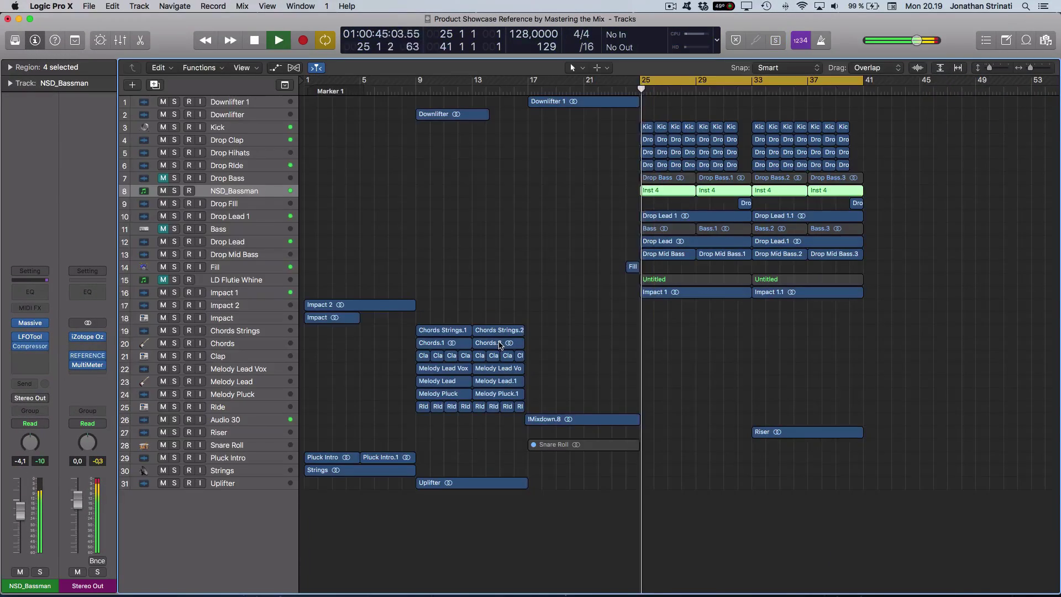
{"action": "key", "text": "v"}
{"action": "left_click", "coordinate": [209, 471]}
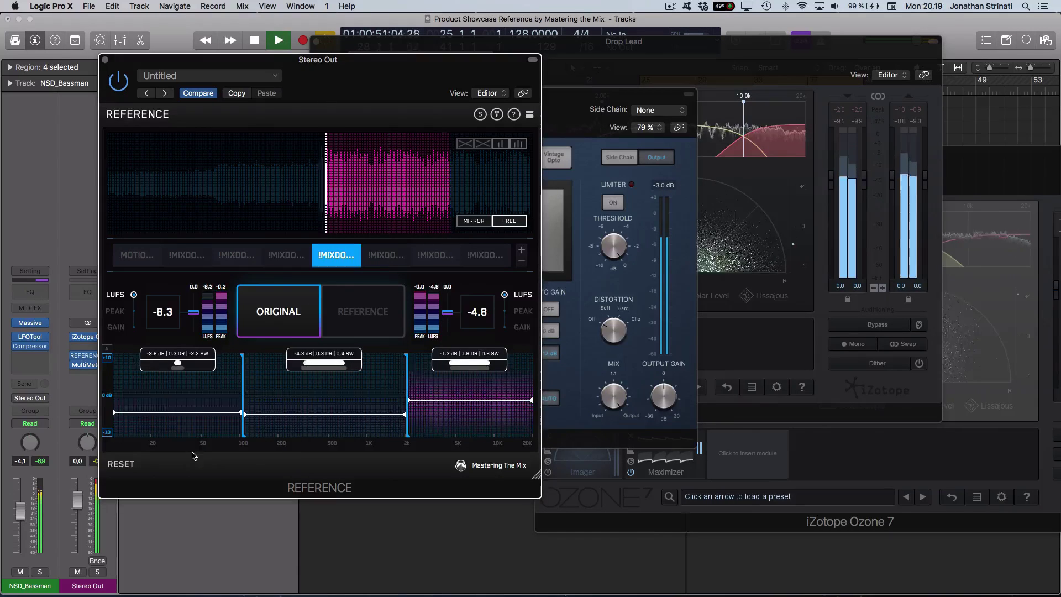
Compare the mix with the sixth, fourth and third loaded reference tracks in turn
{"action": "left_click", "coordinate": [386, 255]}
{"action": "left_click", "coordinate": [284, 253]}
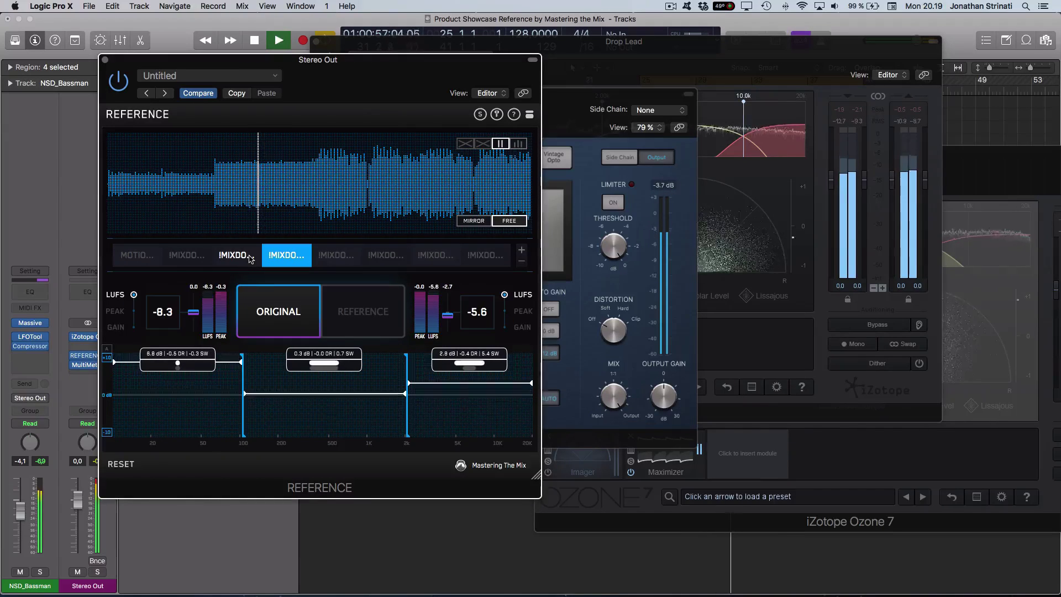
{"action": "left_click", "coordinate": [251, 258]}
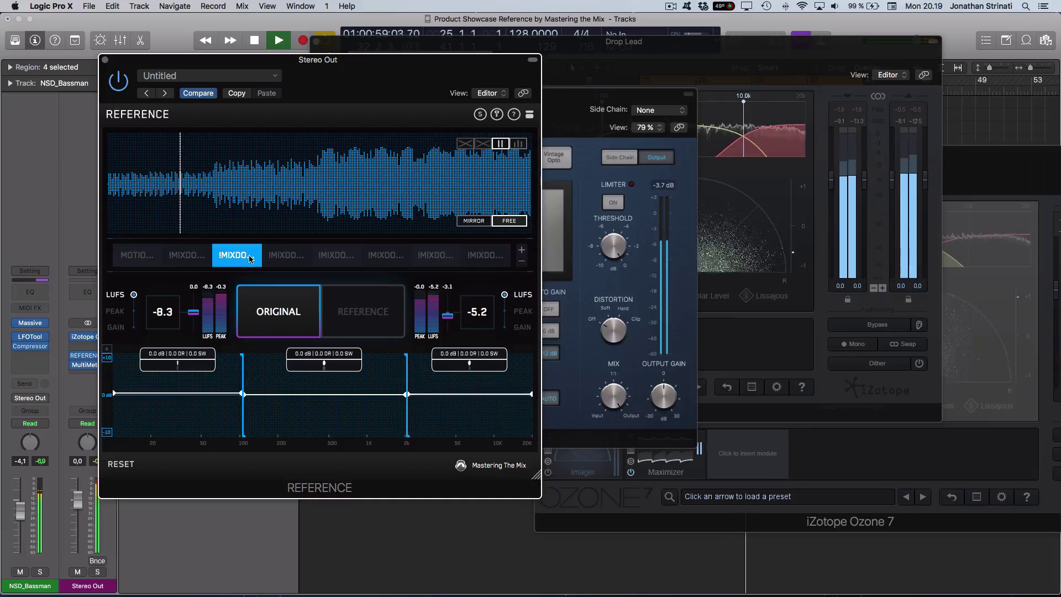